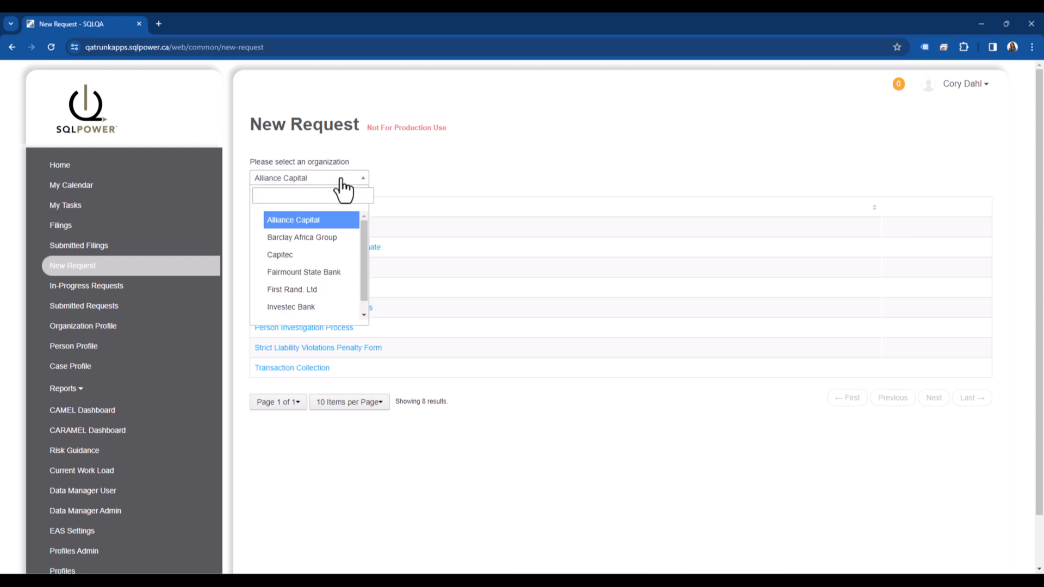
Open an Onsite Inspection Revised Process request for Alliance Capital and assign the signed-in analyst as team lead
click(341, 180)
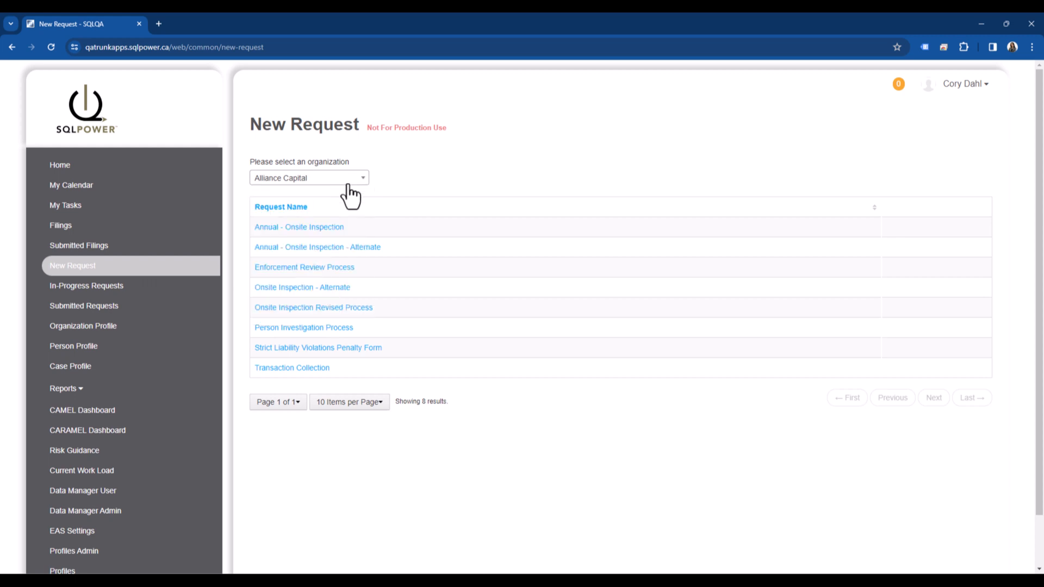
click(348, 312)
click(433, 209)
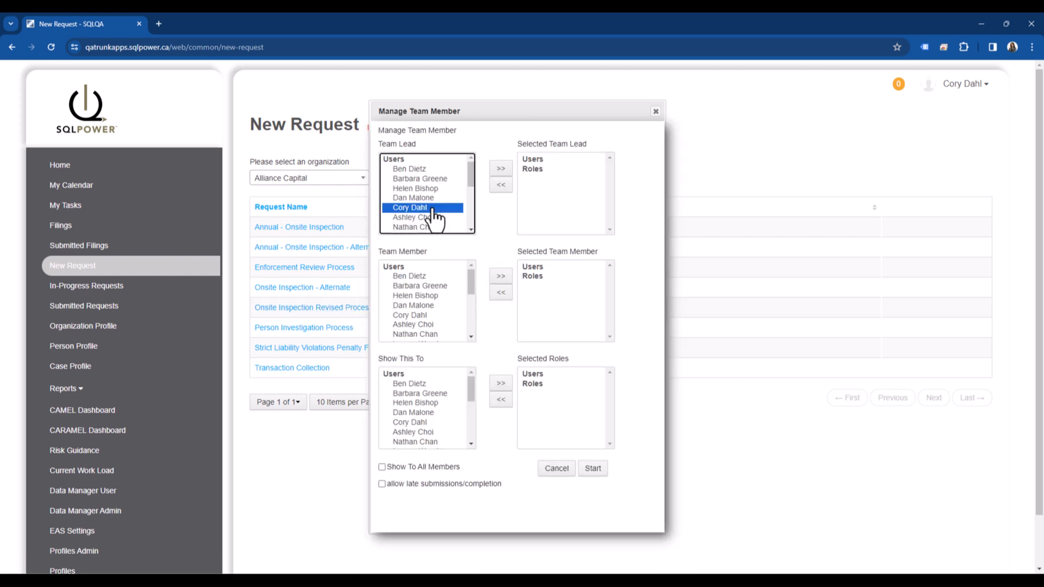
click(502, 169)
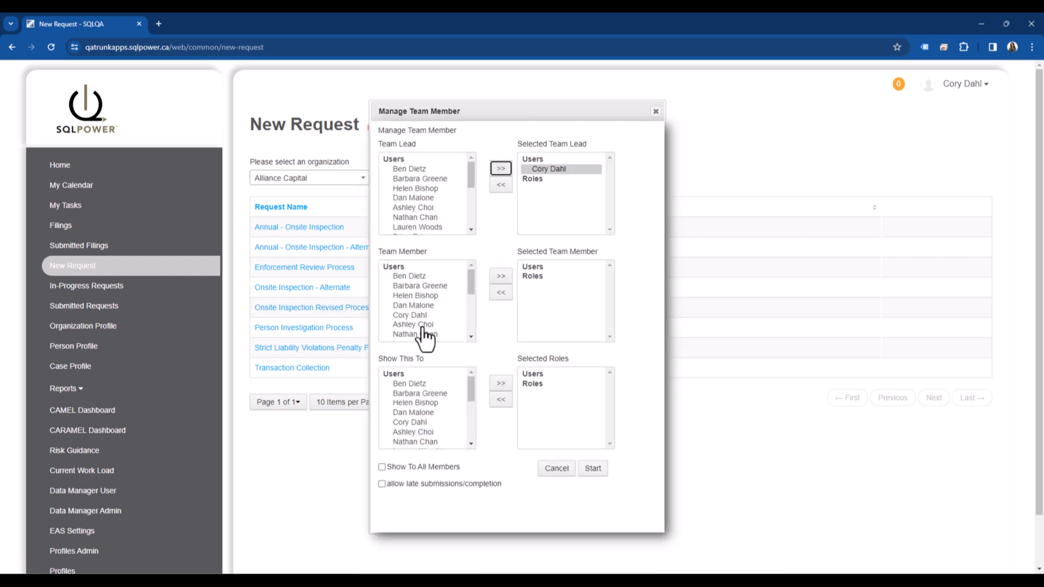
Add the first three listed users and the Submitter role as team members, and start the request
click(428, 277)
shift+click(428, 295)
click(500, 276)
scroll(455, 321, down, 5)
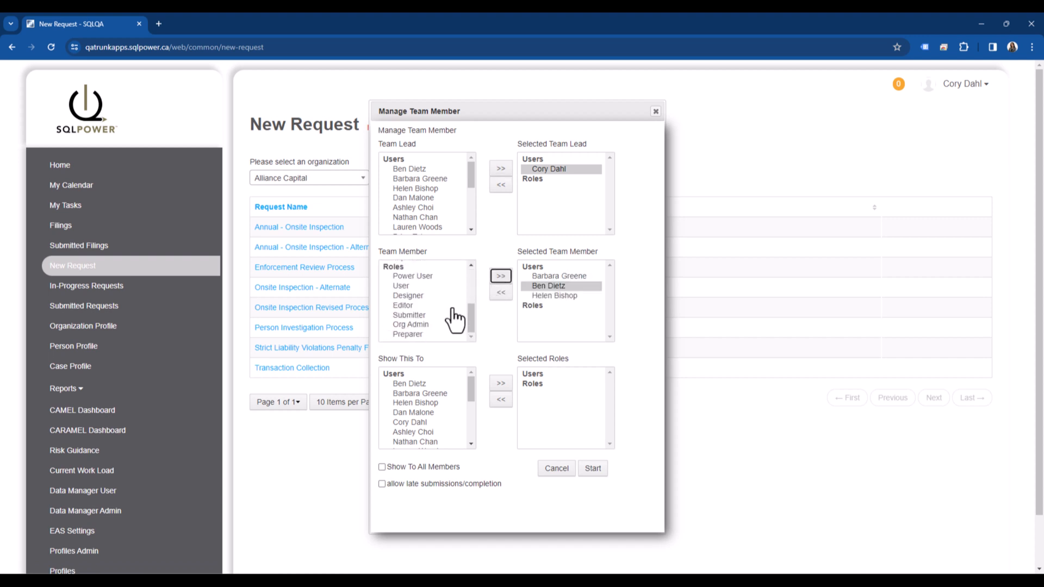
click(430, 315)
click(501, 276)
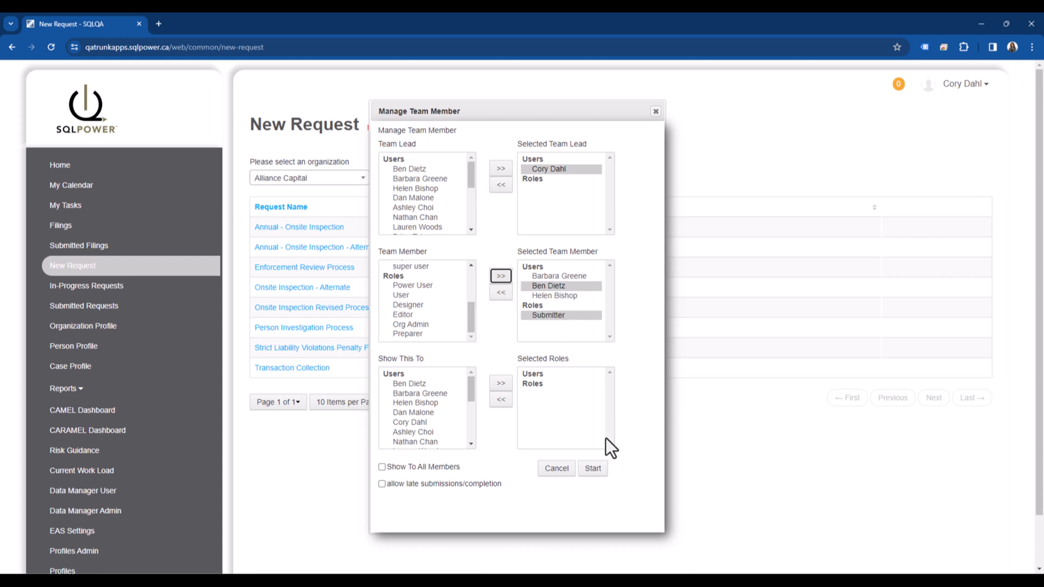
click(593, 469)
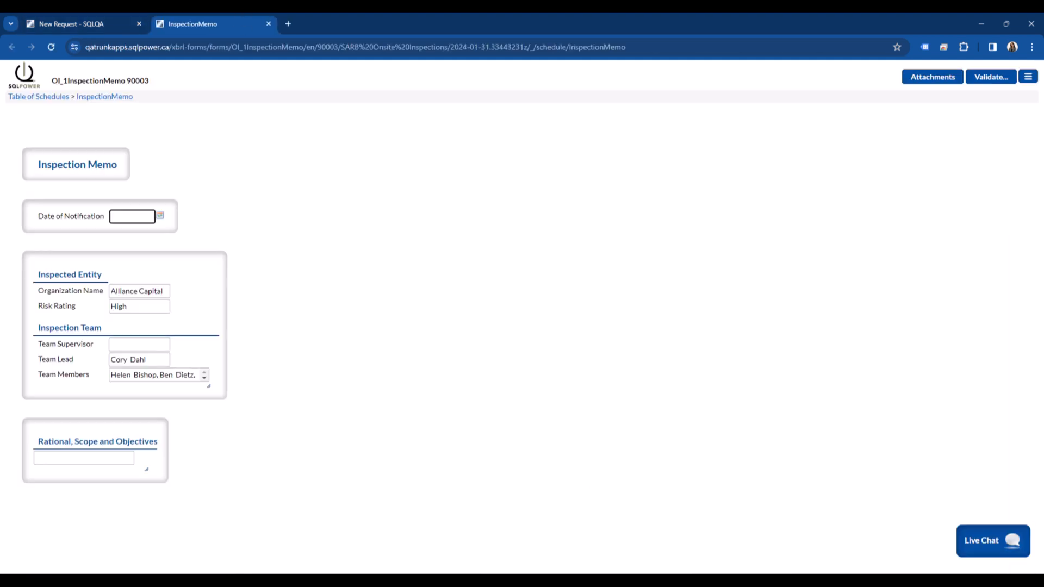
Set the Inspection Memo's Date of Notification to 2024-01-31 and widen the Team Members box to fit all names
click(160, 215)
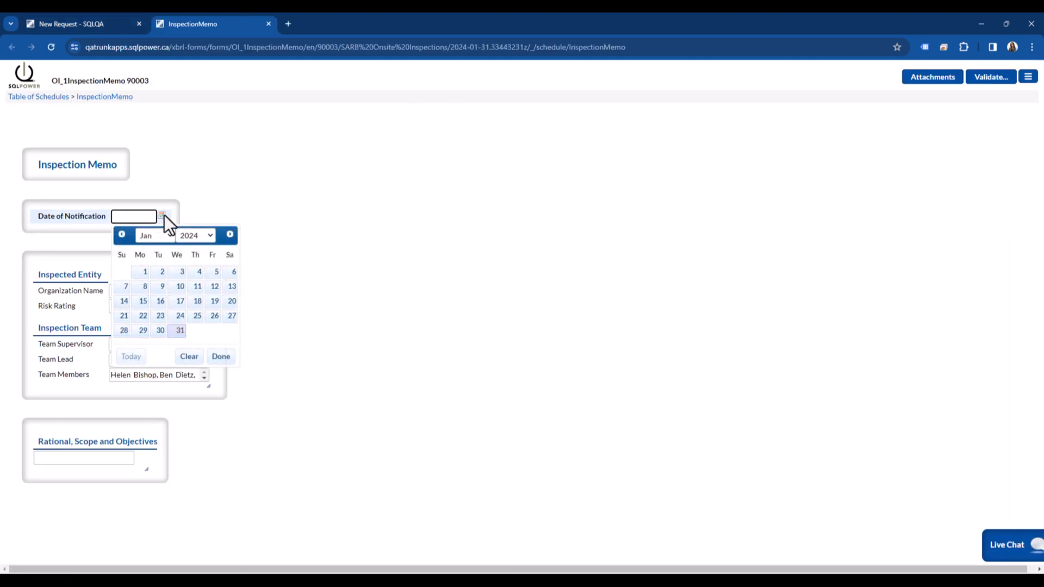
click(182, 326)
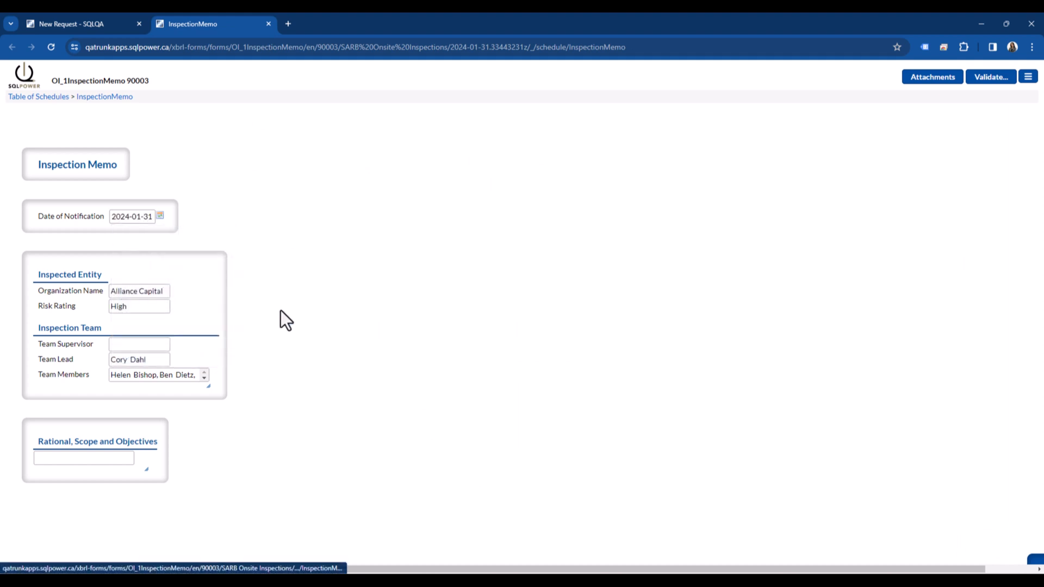
drag(207, 387, 312, 401)
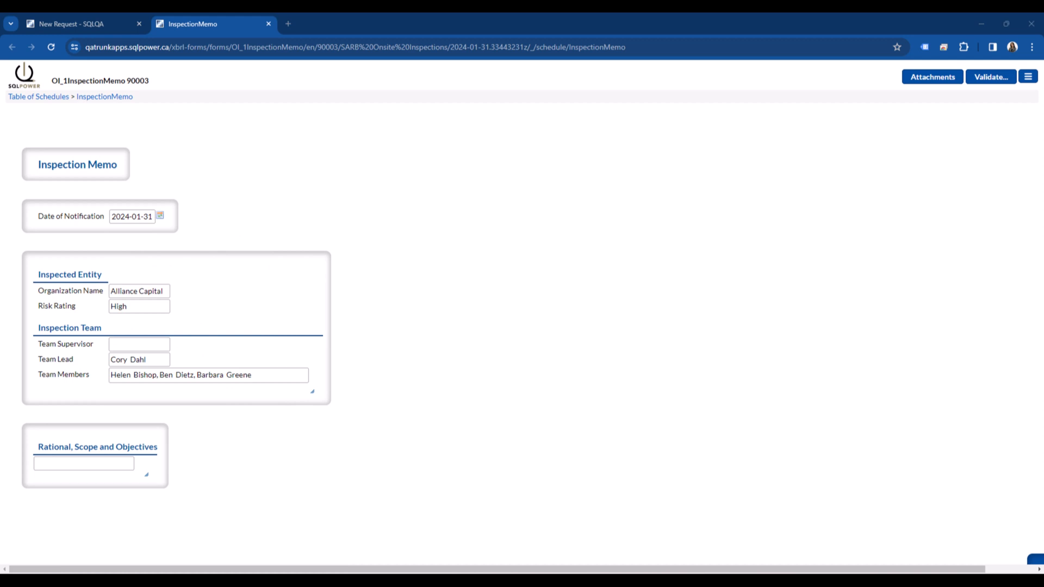
Paste the prepared inspection purpose and objectives text into Rational, Scope and Objectives and enlarge its box to fit
click(98, 464)
key(ctrl+v)
drag(147, 476, 440, 586)
scroll(473, 524, down, 2)
drag(438, 516, 597, 522)
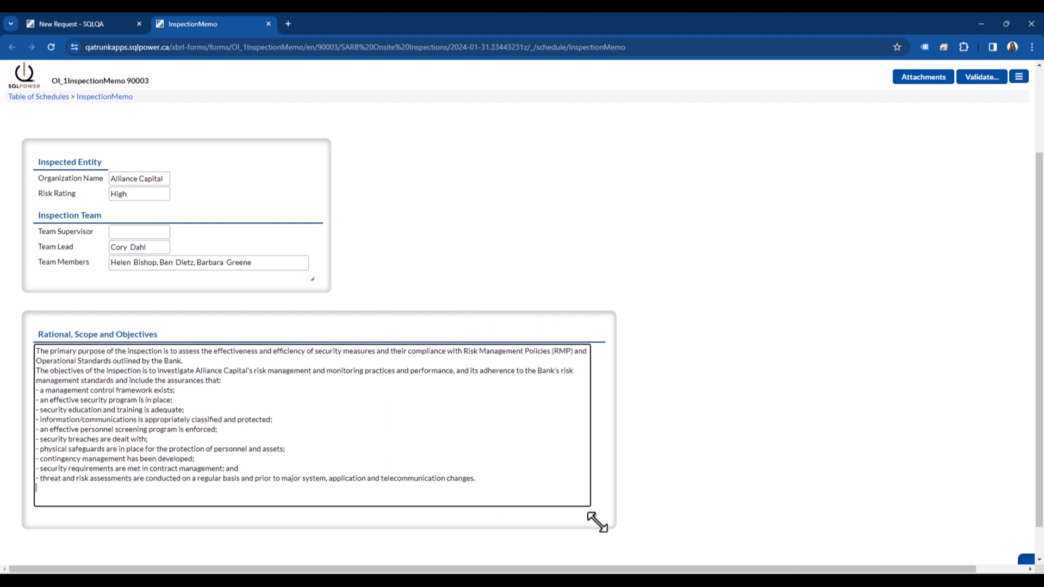
Validate the Inspection Memo, submit it without extra comments, and close the leftover New Request page
scroll(1024, 156, up, 3)
click(979, 77)
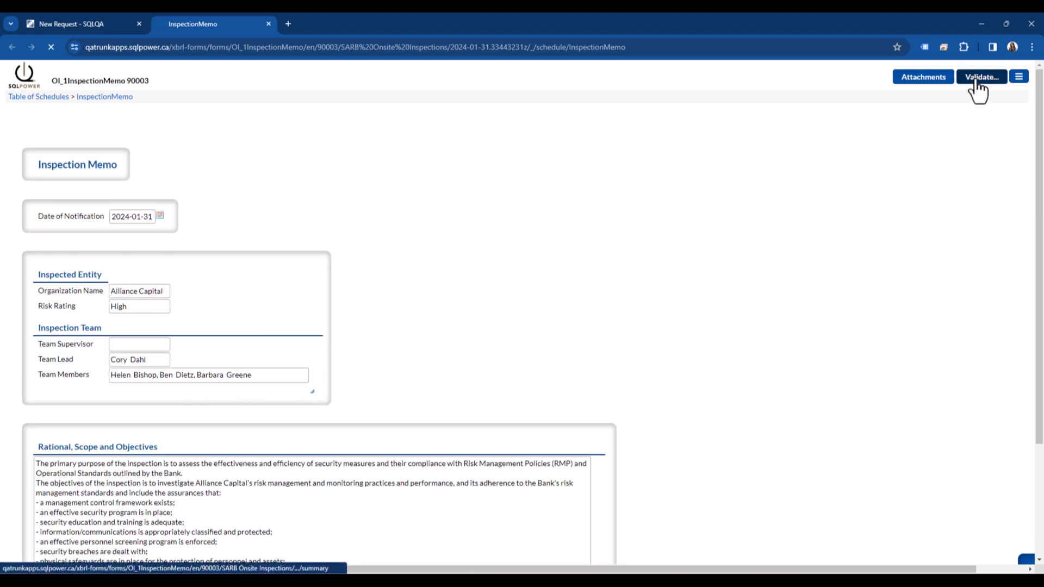
click(40, 158)
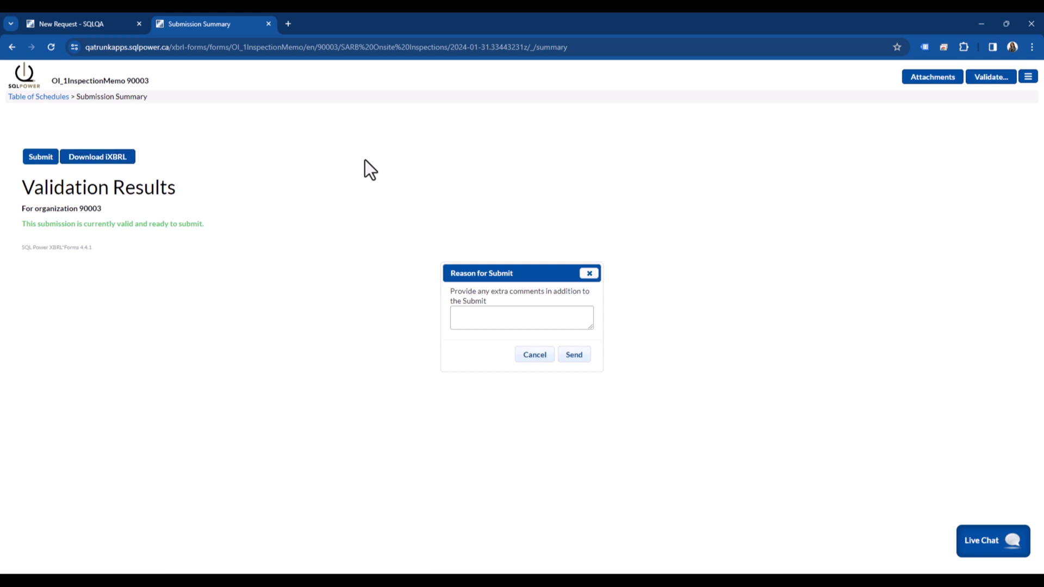
click(569, 354)
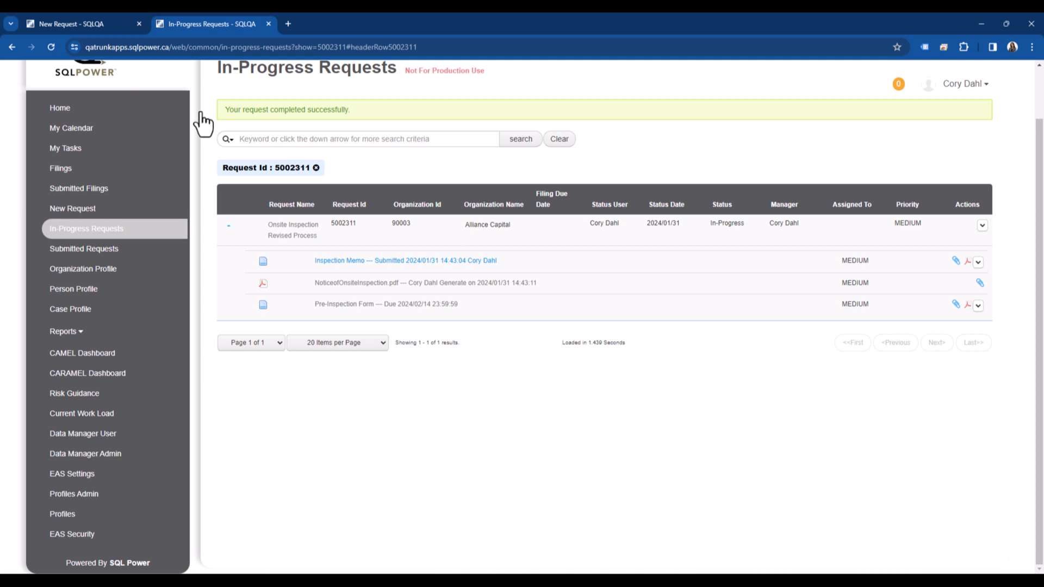
click(139, 24)
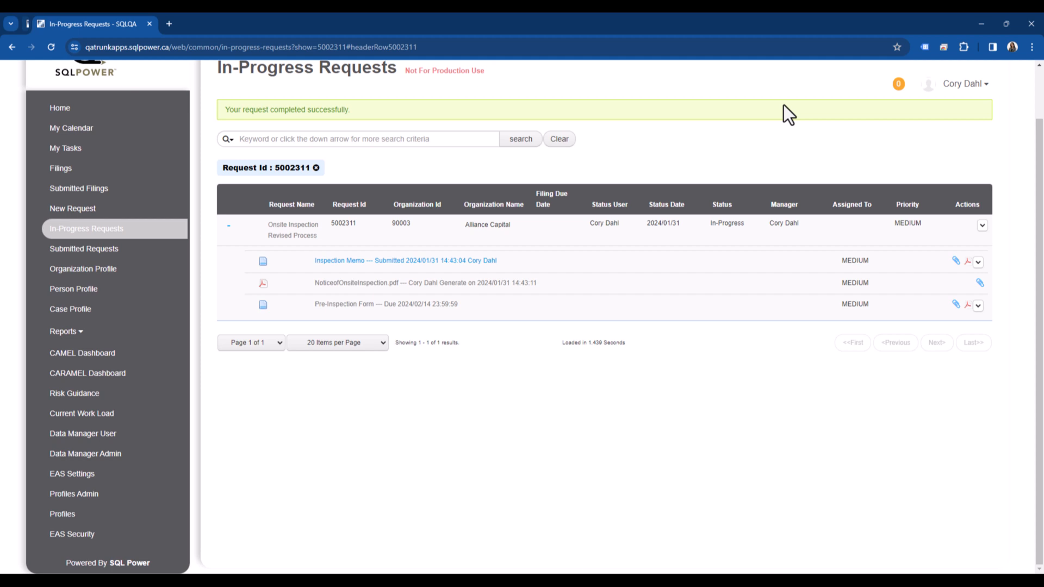
Sign out of the analyst account and sign in with the Alliance Capital submitter's saved e-mail and password
click(971, 86)
click(939, 139)
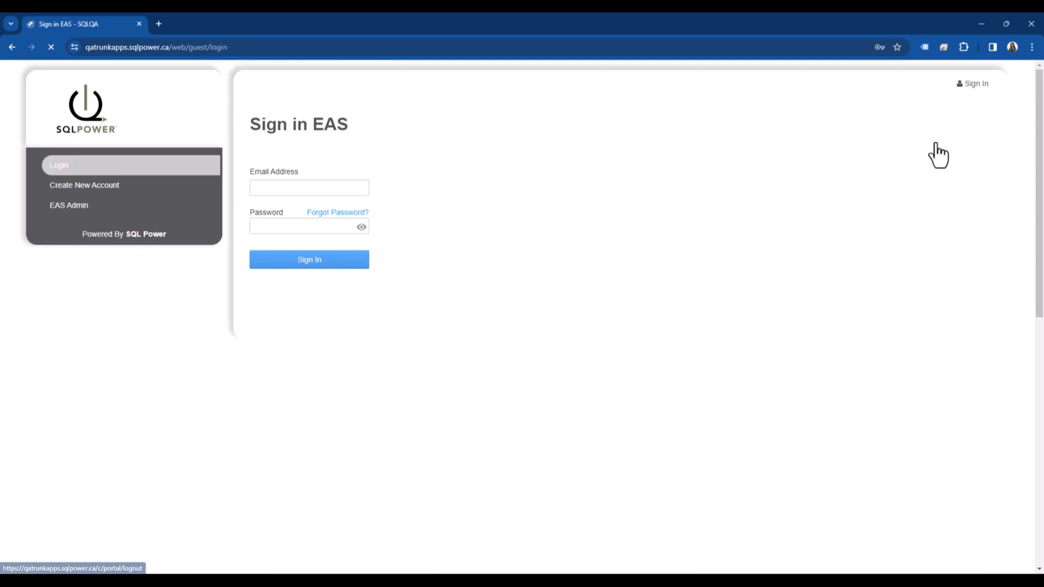
click(269, 184)
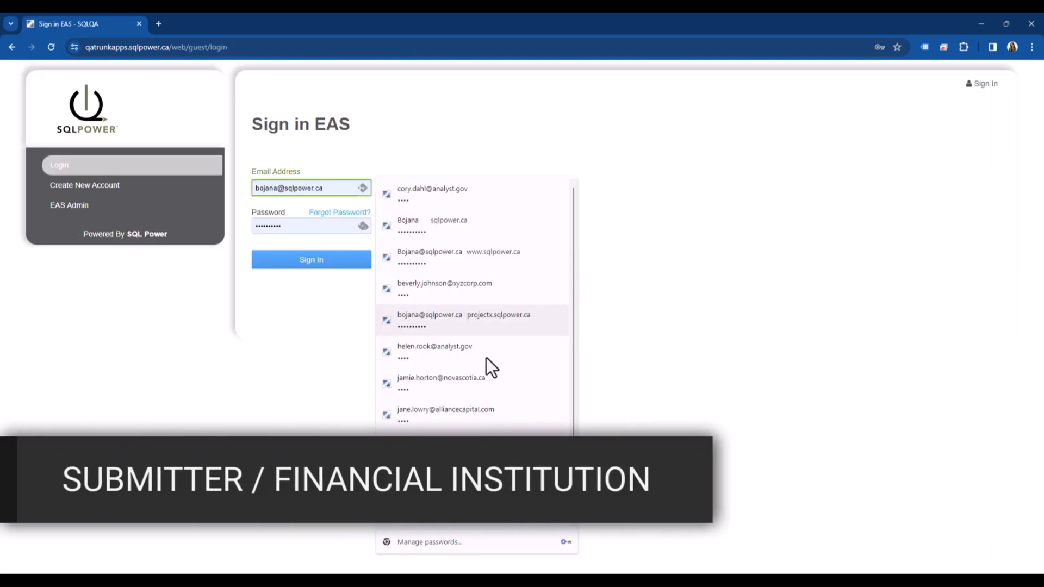
click(393, 361)
click(342, 261)
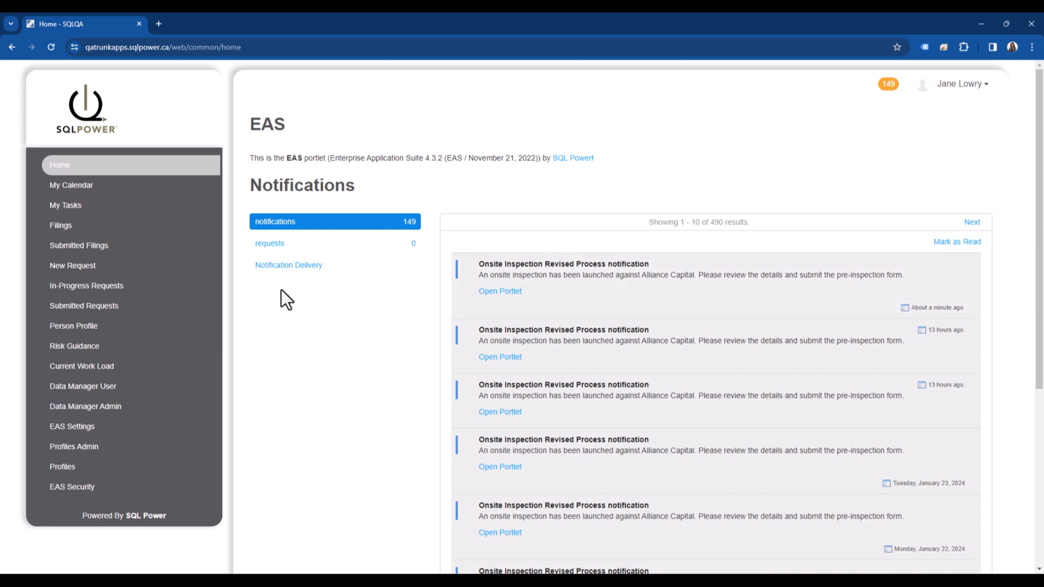
Open the Pre-Inspection Form of the in-progress Onsite Inspection Revised Process request dated 2024/01/31
click(98, 287)
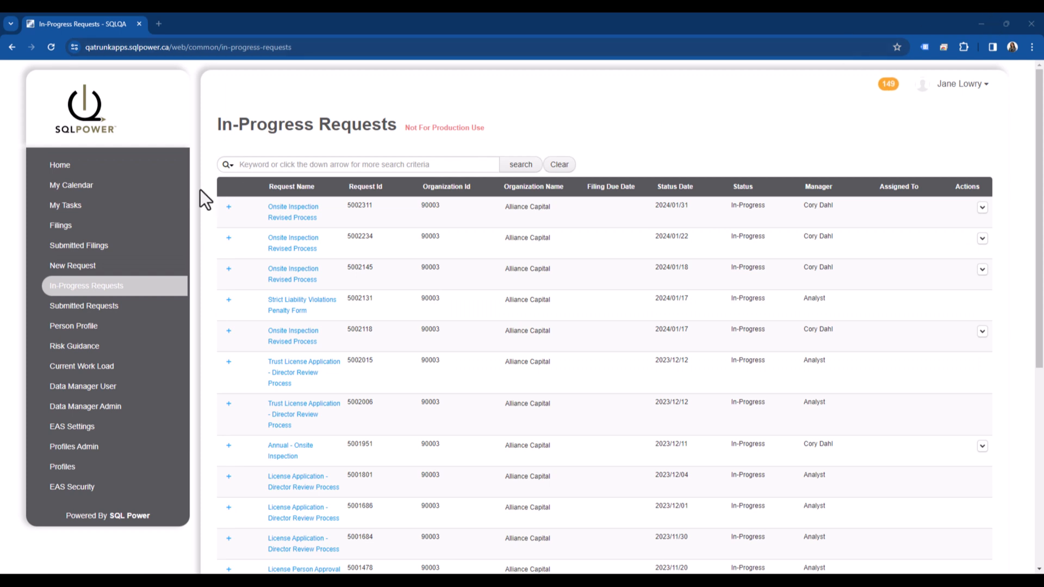
click(229, 207)
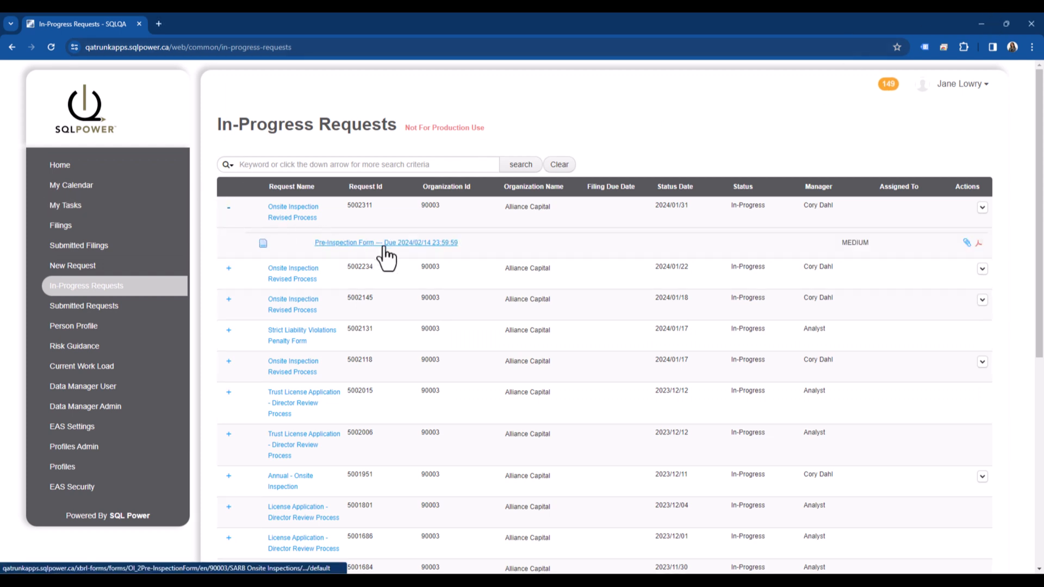
click(415, 243)
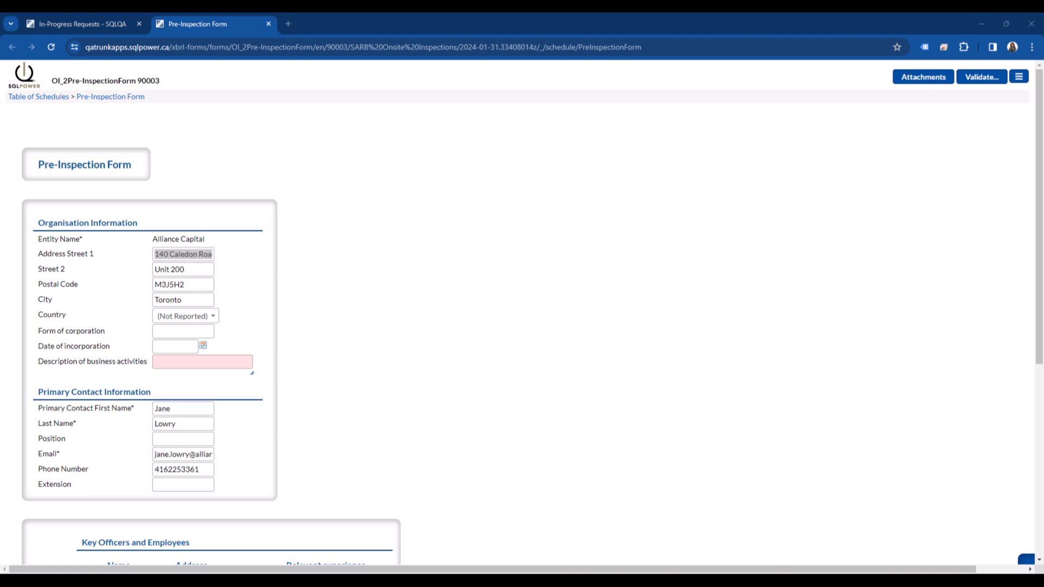
Enter "Collect financial statements" as the description of business activities and enlarge its box
click(155, 362)
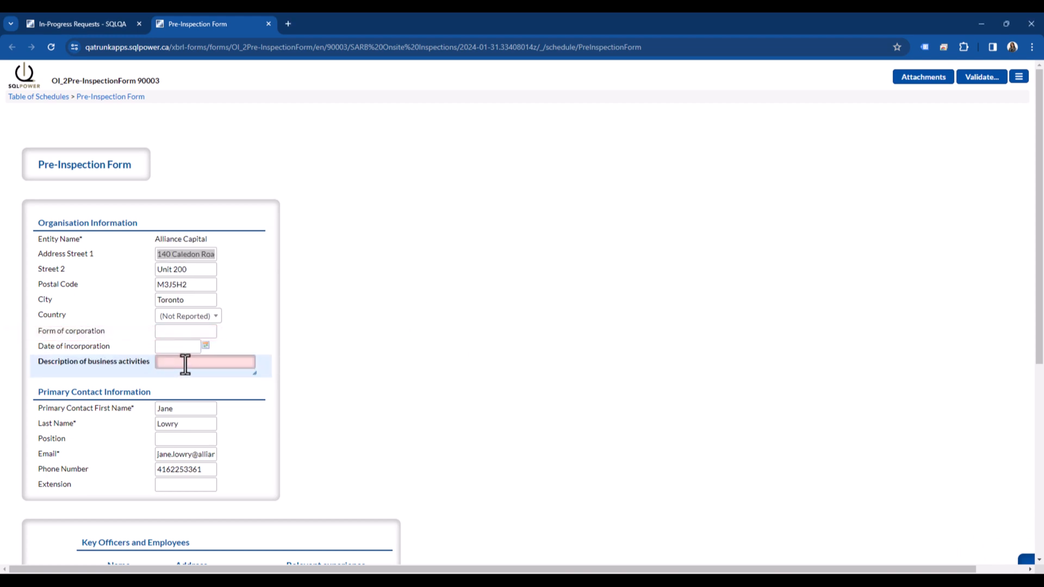
text(Collect financial statements)
drag(254, 371, 328, 386)
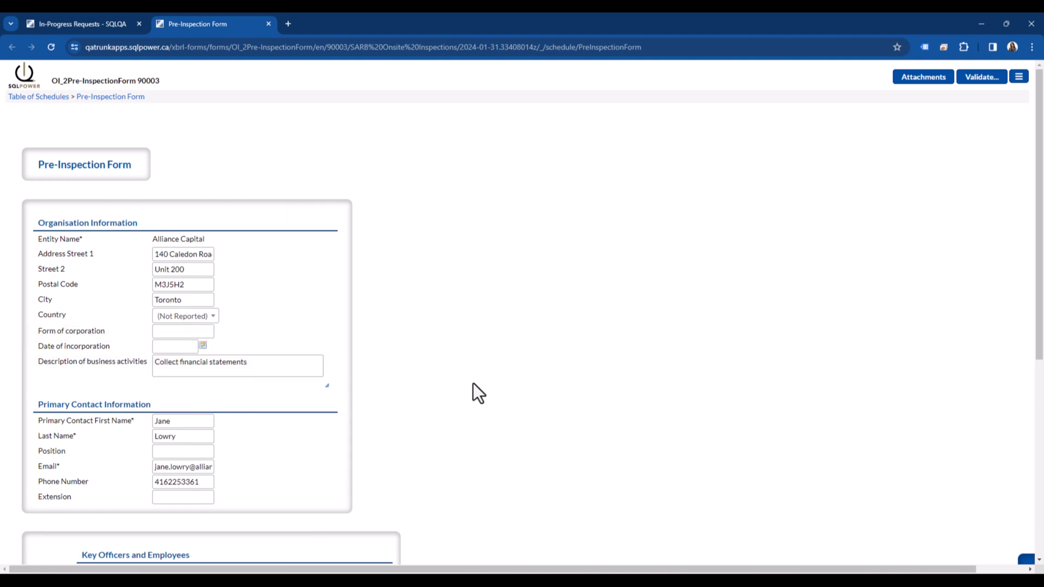
Fill in the Key Officers and Employees row with the officer's name and street address and relevant experience CIO
scroll(473, 383, down, 3)
scroll(473, 384, down, 2)
text(Don Haven)
text(123 Main St.)
click(369, 327)
text(CIO)
Enter the shareholder's name and address, attach their fit and proper assessment PDF, and fill in the director's address
text(Meredith Wave)
click(207, 431)
text(456 Second St.)
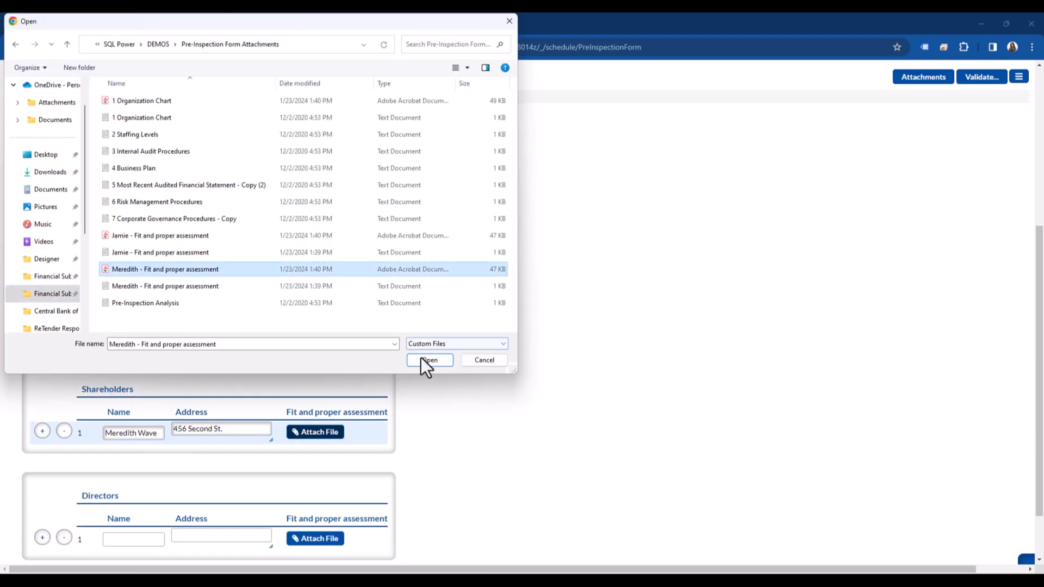
double_click(166, 263)
text(879 Third St.)
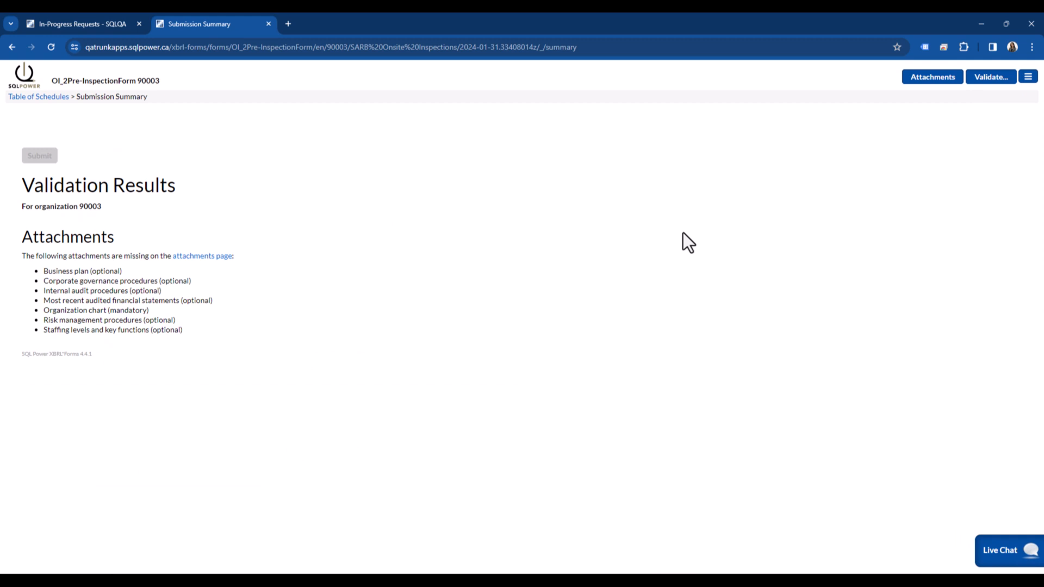
Attach the "1 Organization Chart" PDF as the form's mandatory organization chart
click(925, 78)
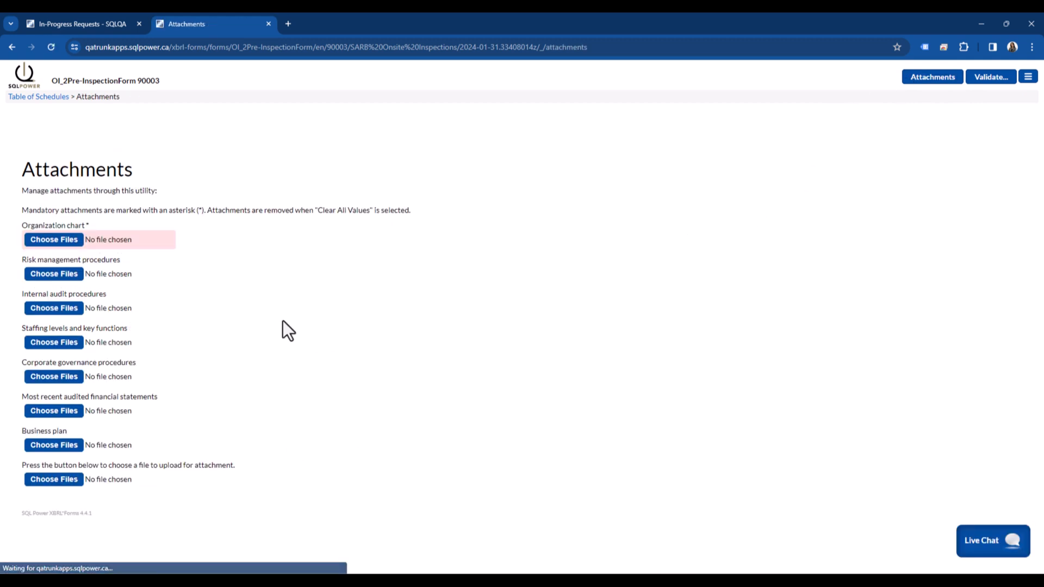
click(194, 101)
click(420, 350)
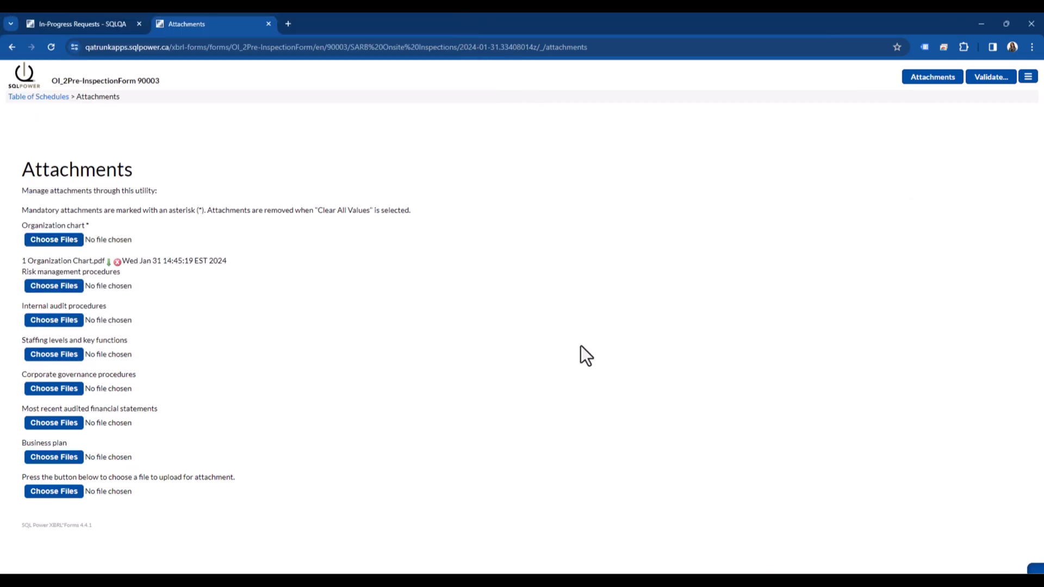
Validate the Pre-Inspection Form, submit it without extra comments, and return to the in-progress requests to check its status
click(990, 79)
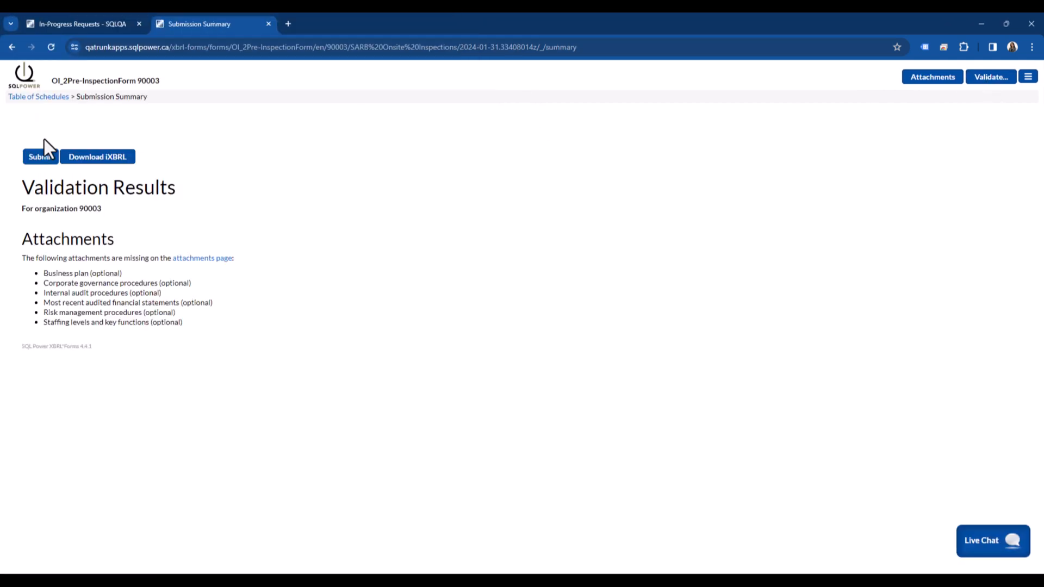
click(40, 157)
click(576, 355)
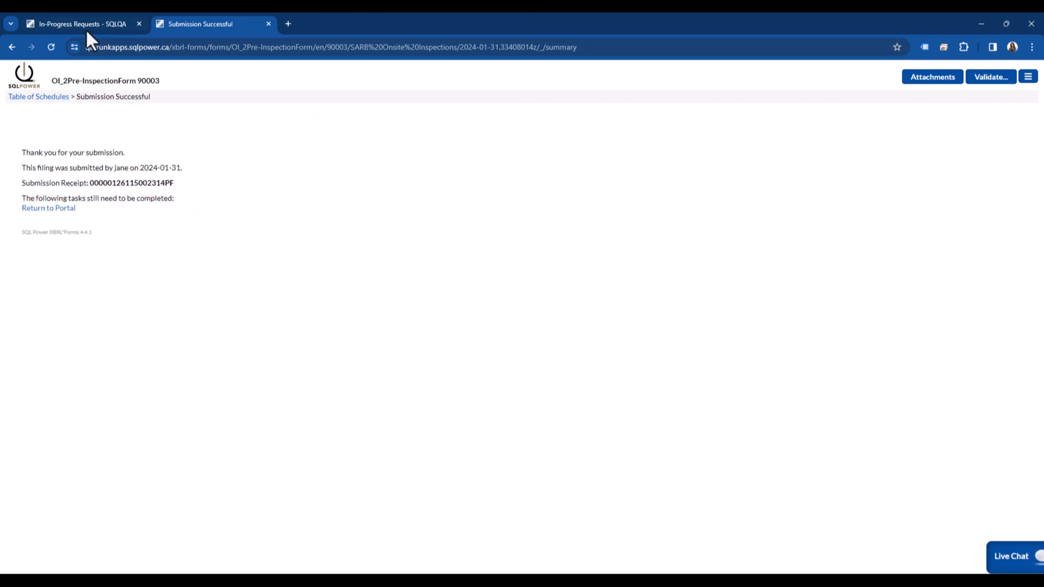
click(87, 28)
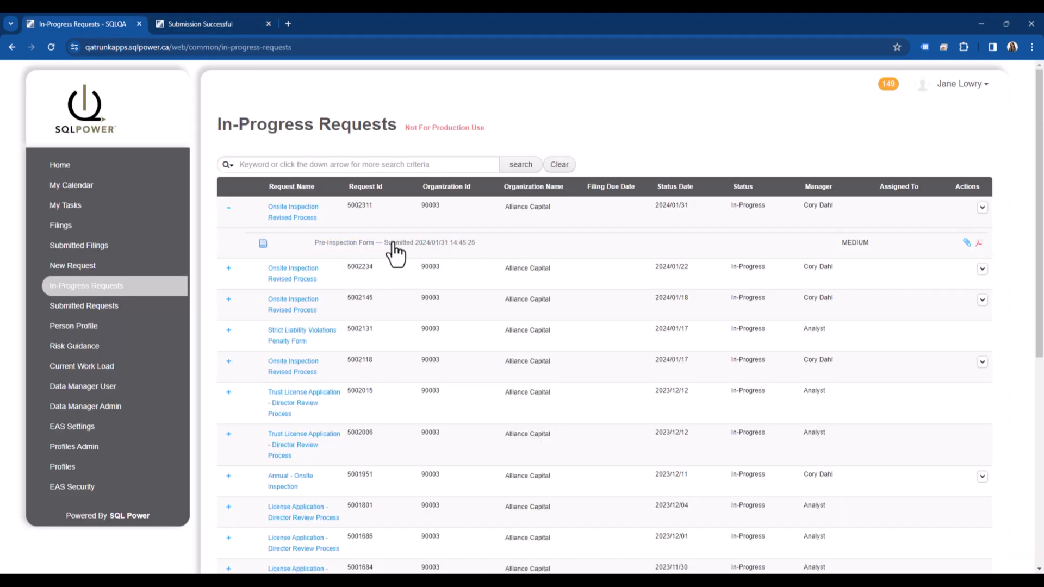
Sign out of the submitter account, close the submission page, and sign in with the analyst's saved e-mail and password
click(960, 87)
click(949, 136)
click(268, 23)
click(285, 187)
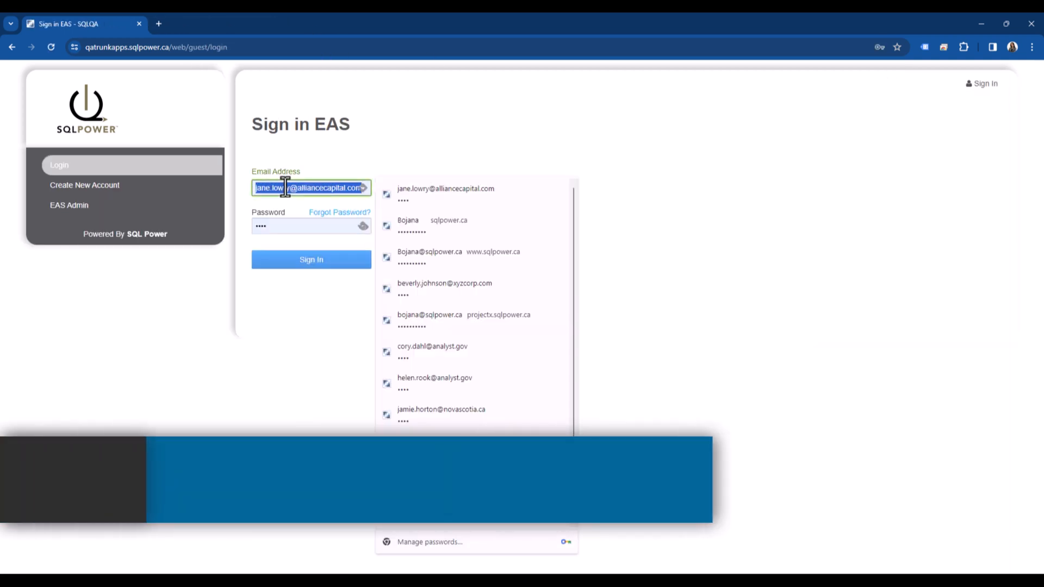
click(432, 351)
click(280, 257)
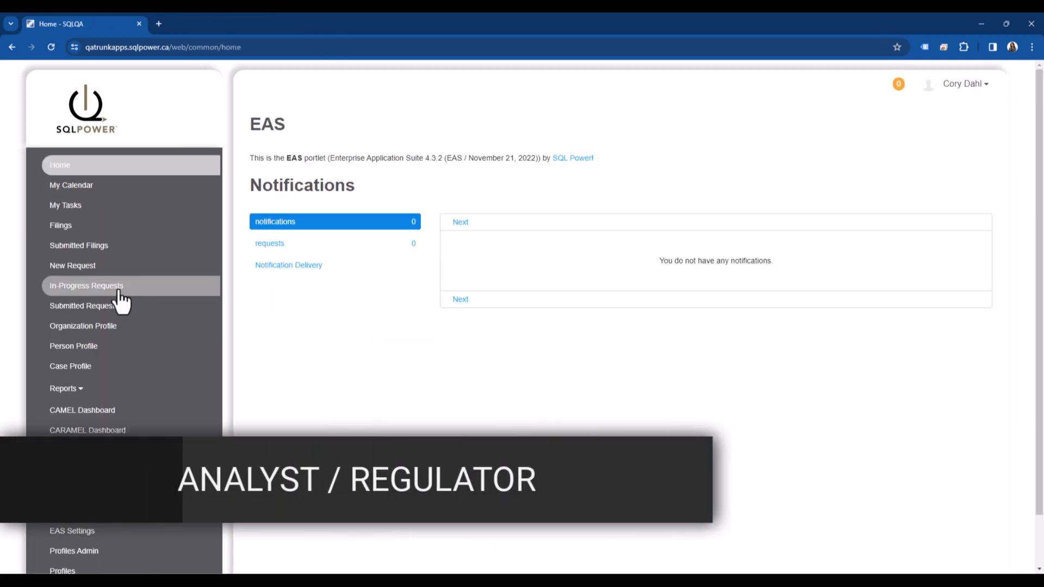
Open the submitted Pre-Inspection Form from the newest in-progress Alliance Capital request, review its entries and validate it
click(142, 287)
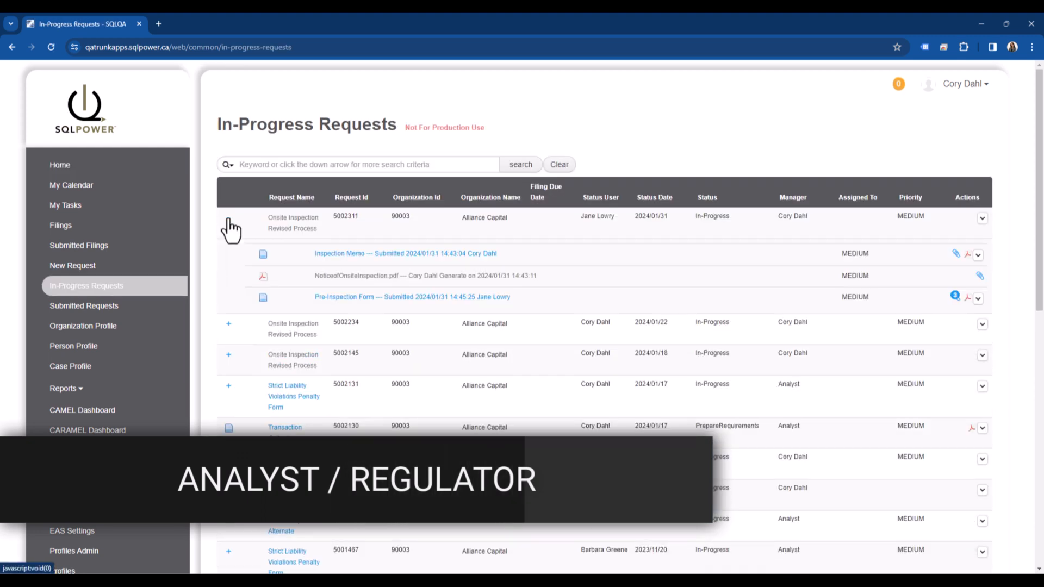
click(482, 299)
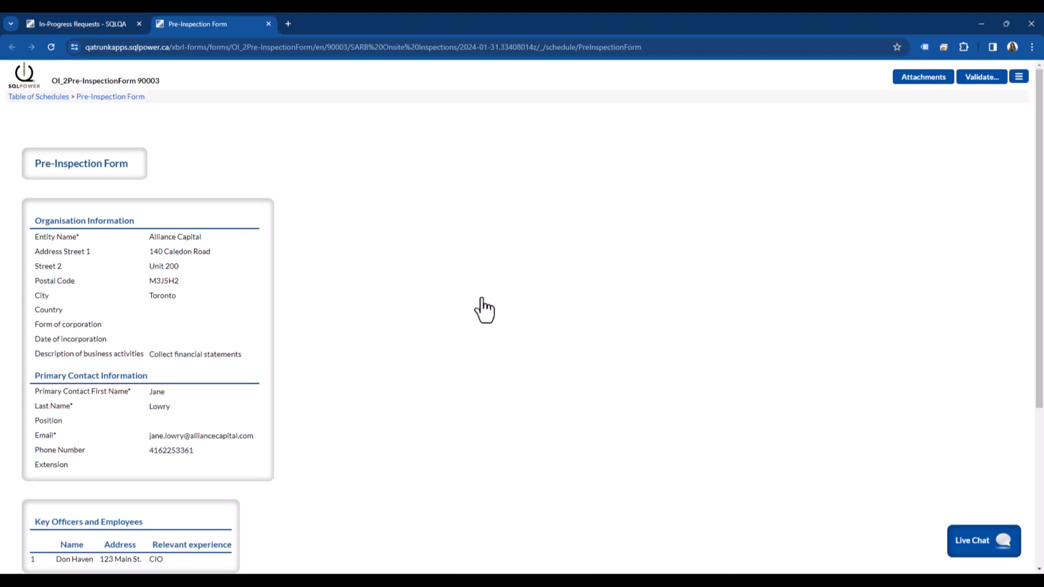
drag(1040, 168, 1008, 357)
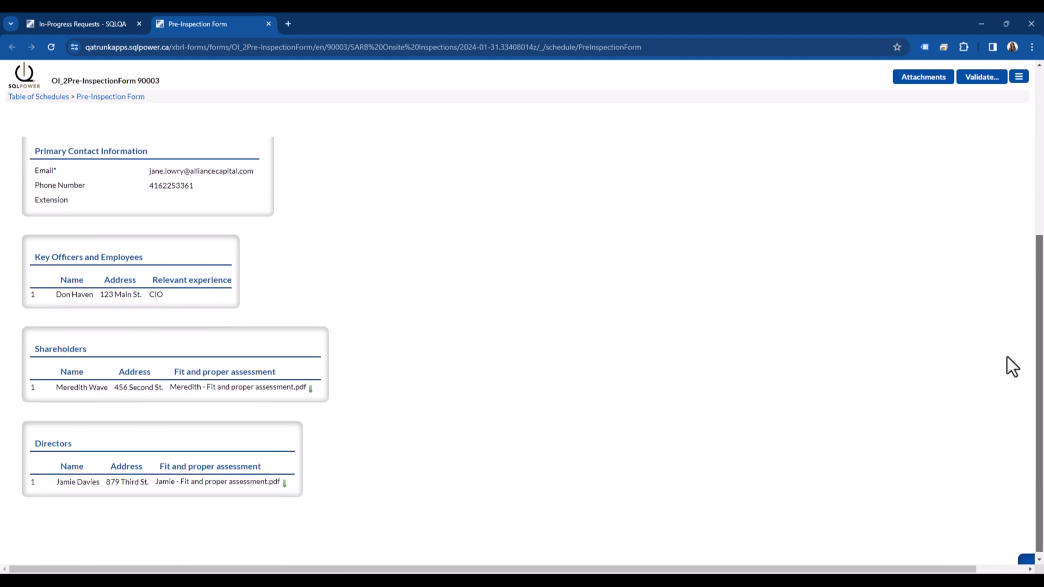
click(980, 79)
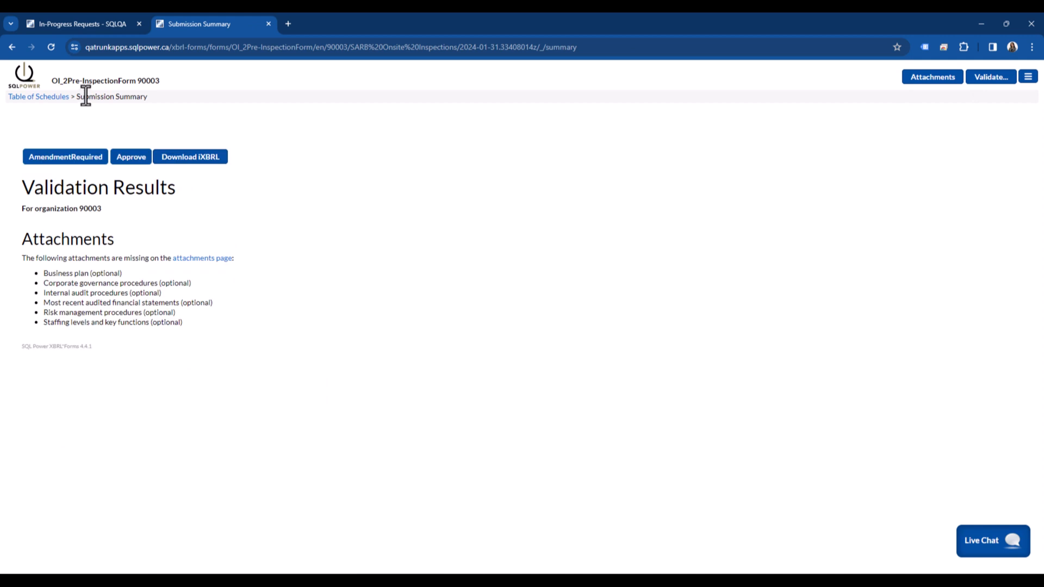
Approve the validated Pre-Inspection Form without extra comments and close its submission page
click(124, 158)
click(574, 355)
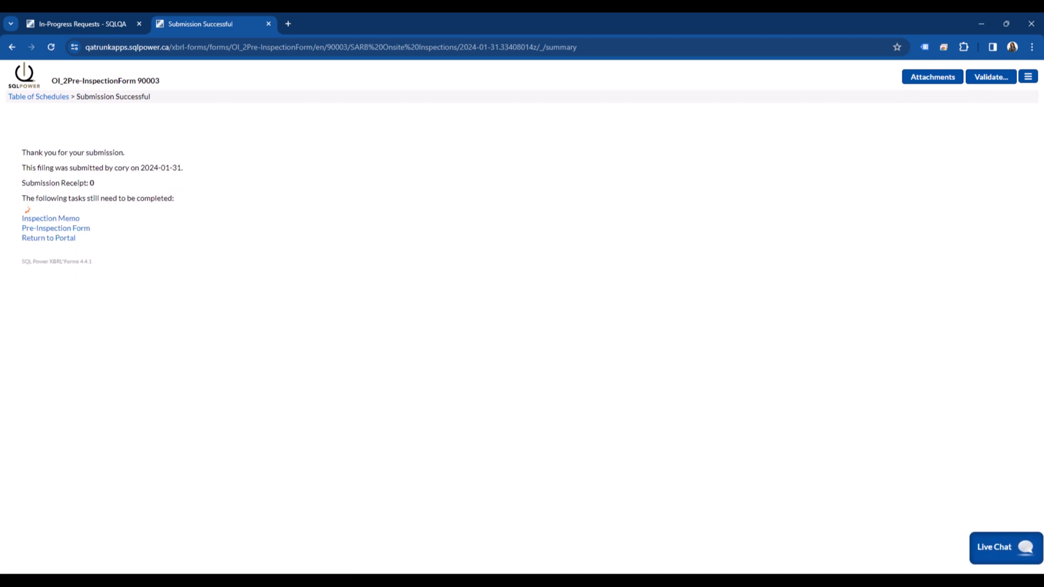
click(269, 24)
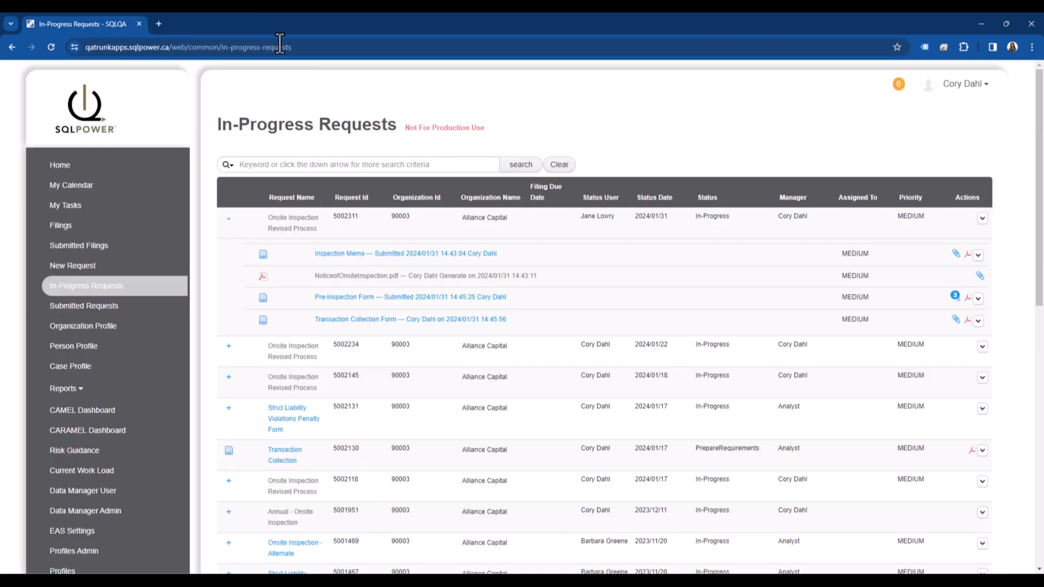
In the Transaction Collection Form, note "Conducted an audit trail" for transaction row 1 and "Suspected fraudulent transaction" for row 2, widening the row 2 note
click(401, 333)
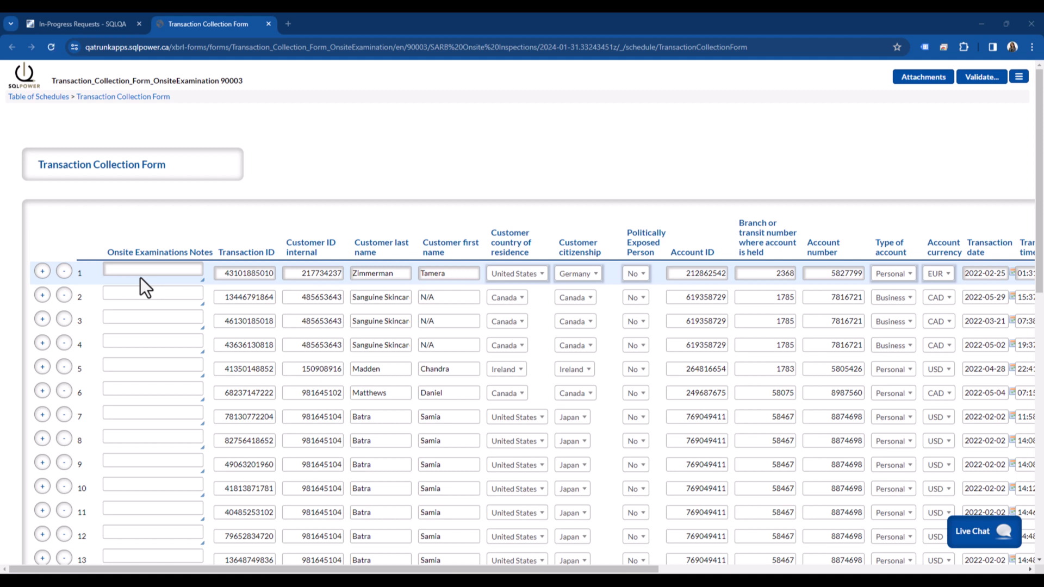
click(123, 271)
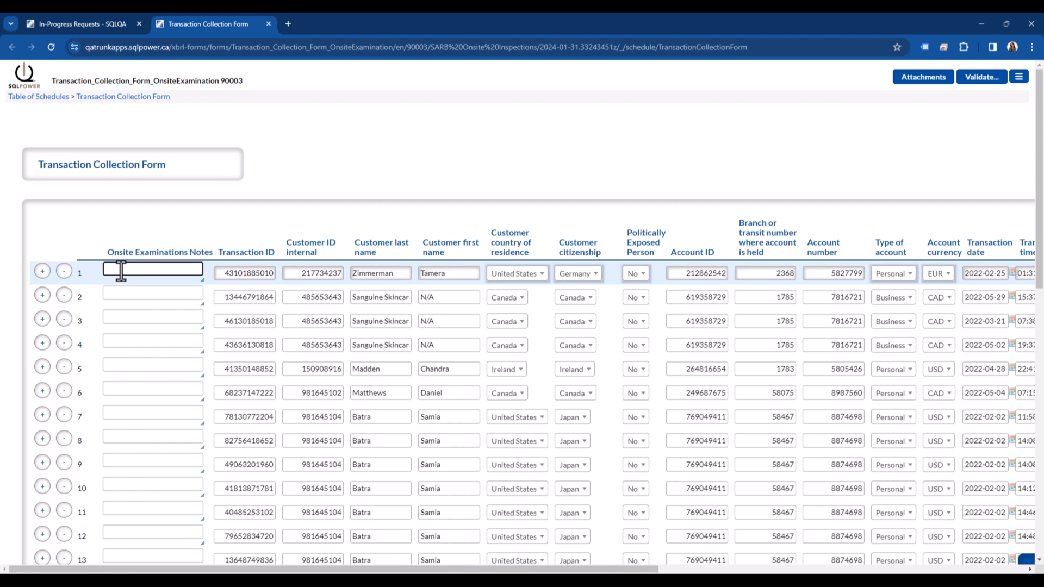
text(Conducted an audit trail)
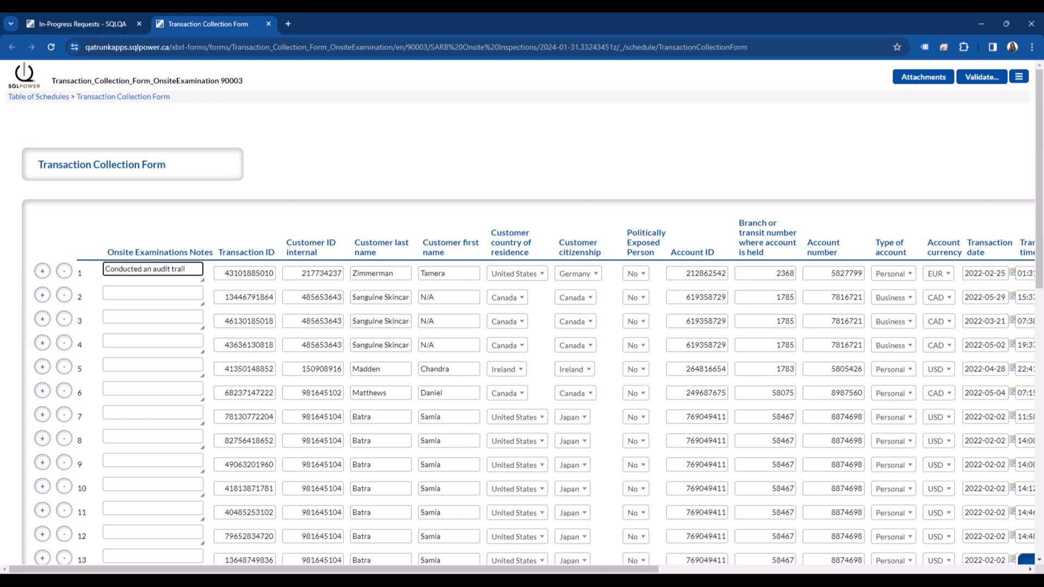
click(158, 294)
text(Suspected fraudulent transaction)
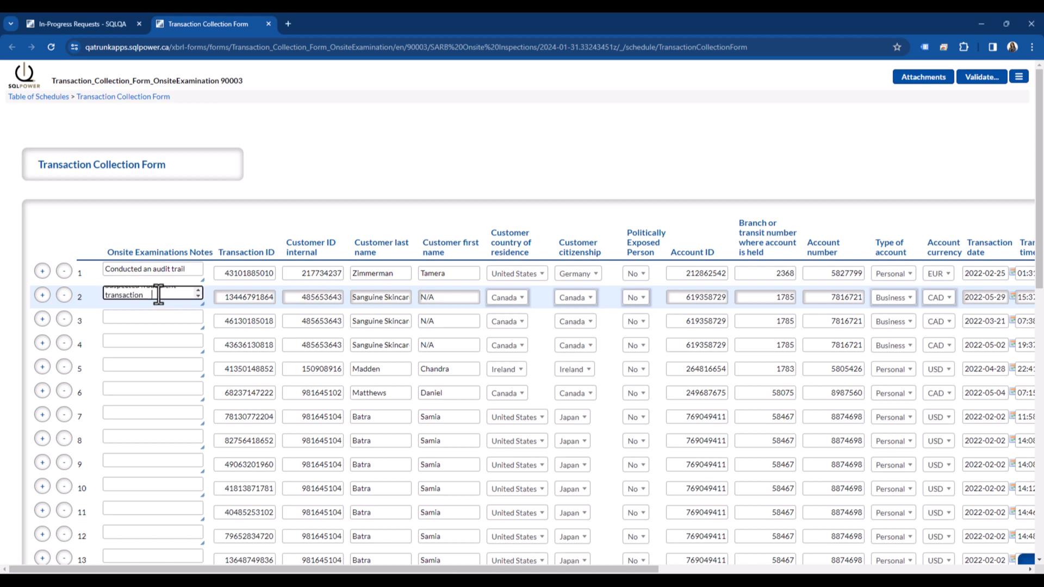
drag(202, 294, 277, 319)
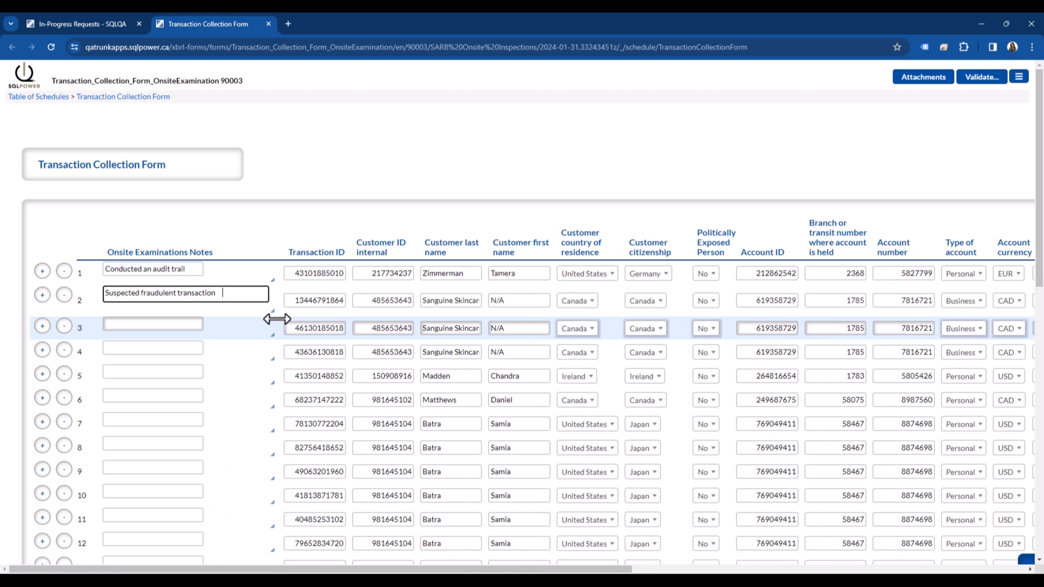
Enter the examination note "Valid transaction" for rows 3 and 6 and "Suspected fraudulent transaction" for row 5, enlarging the row 5 note
click(168, 323)
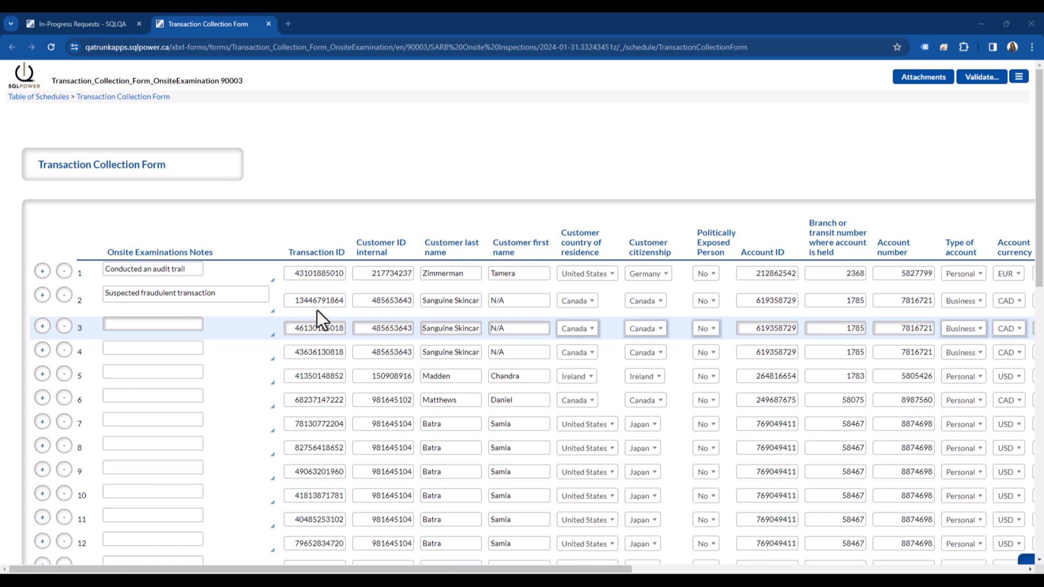
click(122, 325)
text(Valid transaction)
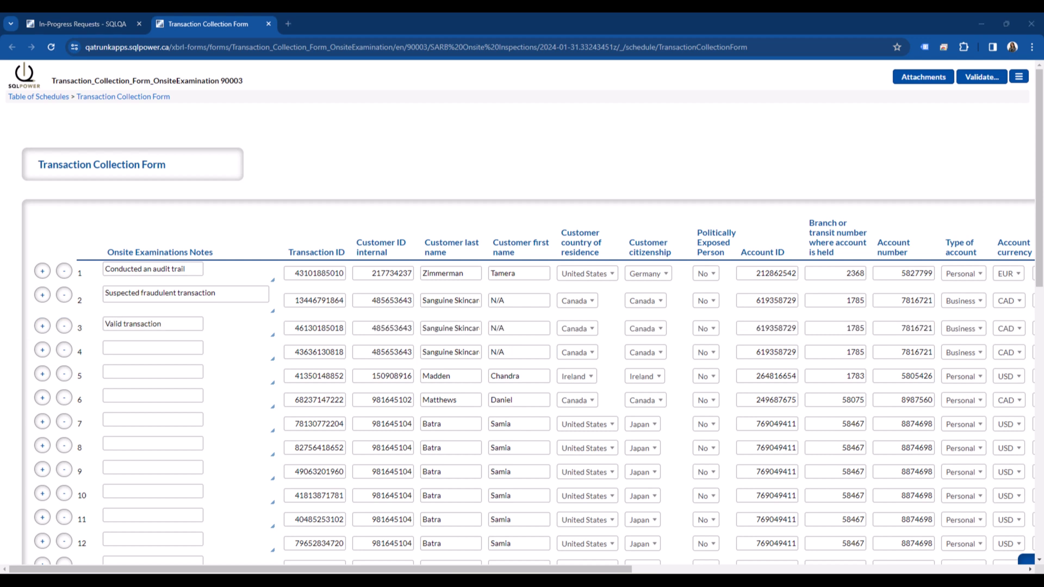
click(144, 371)
text(Suspected fraudulent transaction)
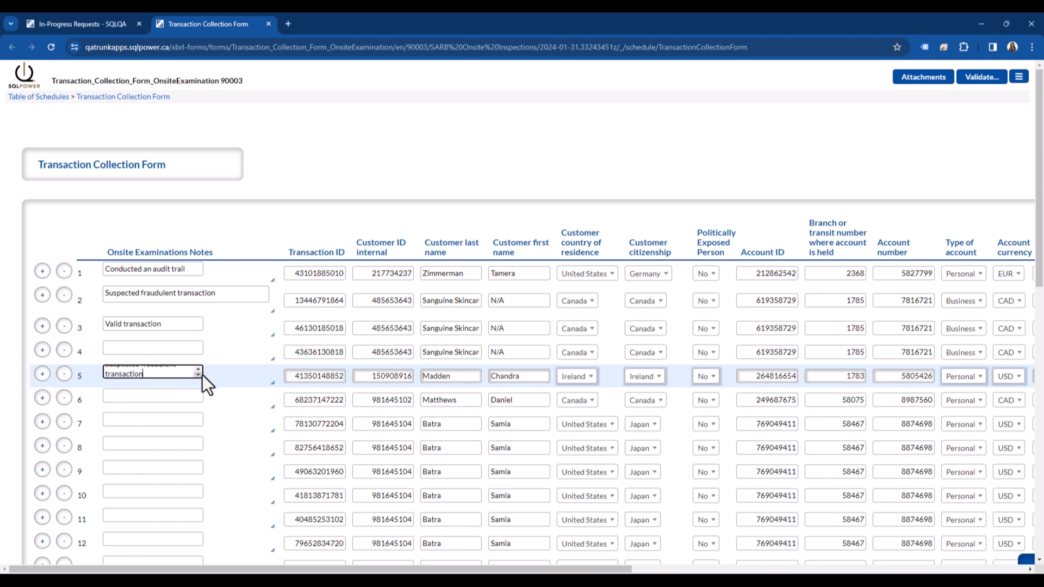
drag(200, 377, 293, 398)
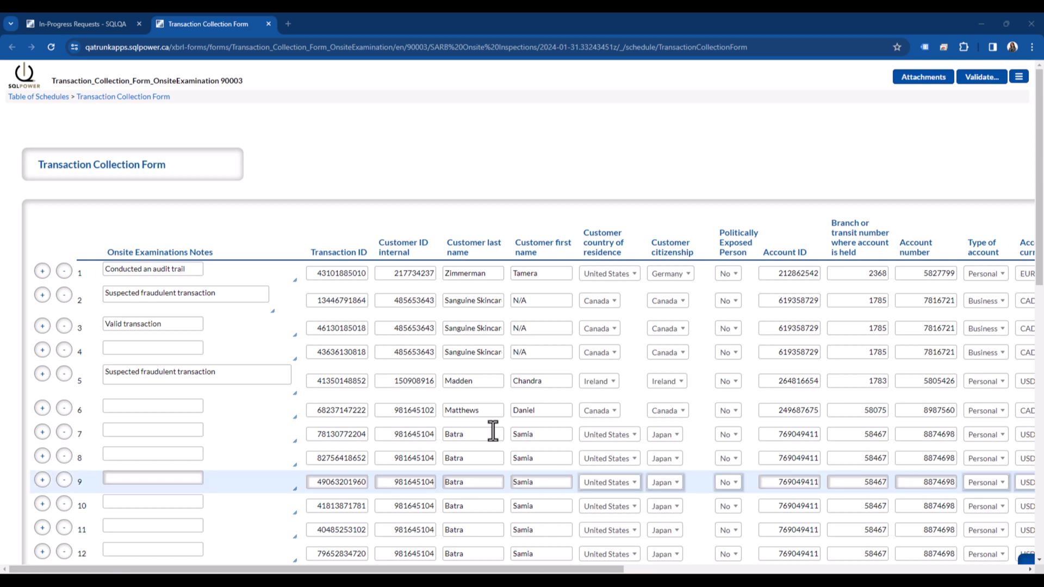
click(120, 408)
text(Valid transaction)
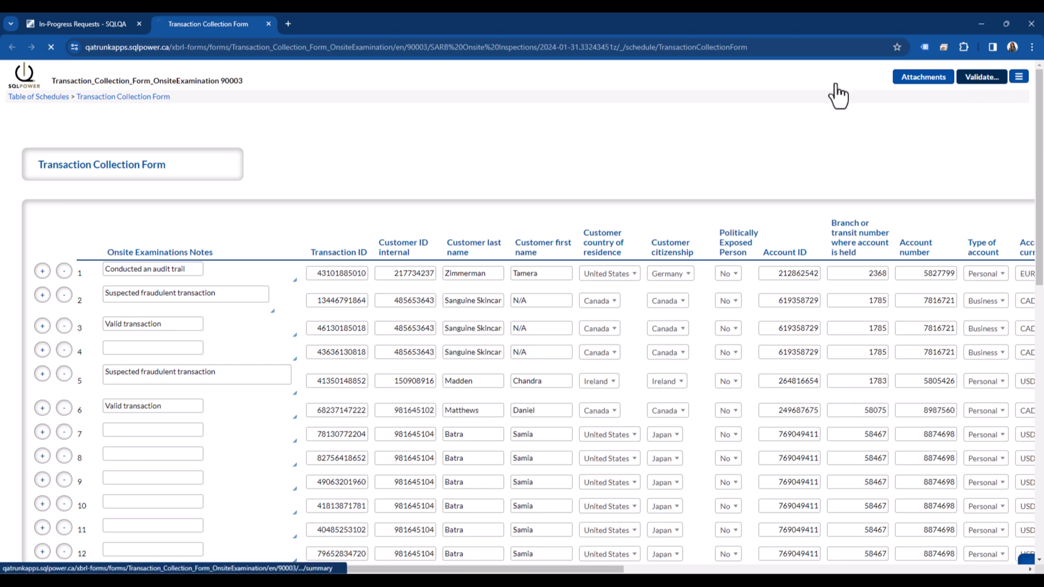
Validate and submit the Transaction Collection Form, returning to the in-progress requests
click(979, 78)
click(40, 156)
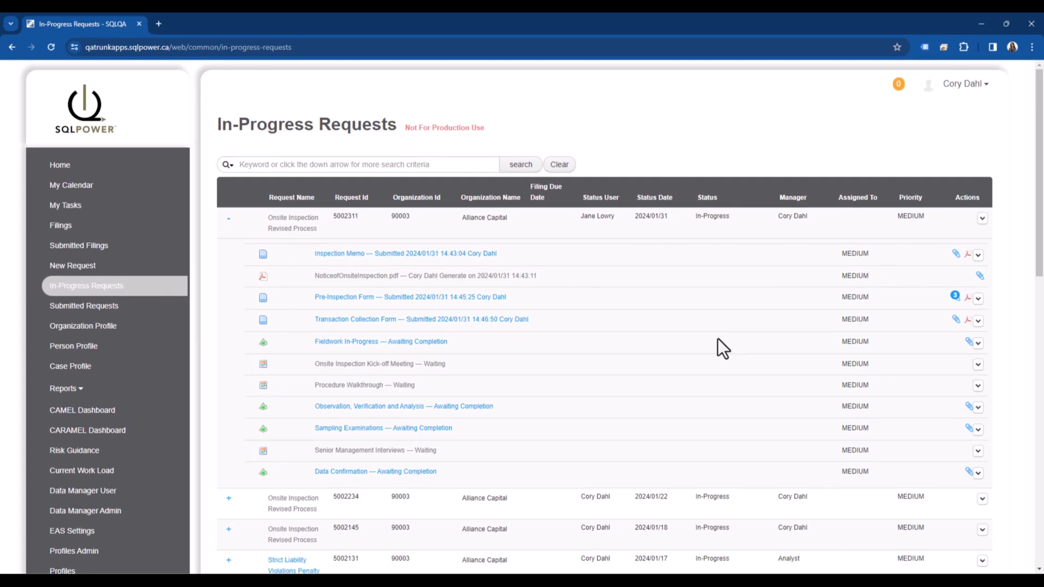
Mark the Alliance Capital request's Fieldwork In-Progress milestone as complete, leaving its notes empty
click(409, 342)
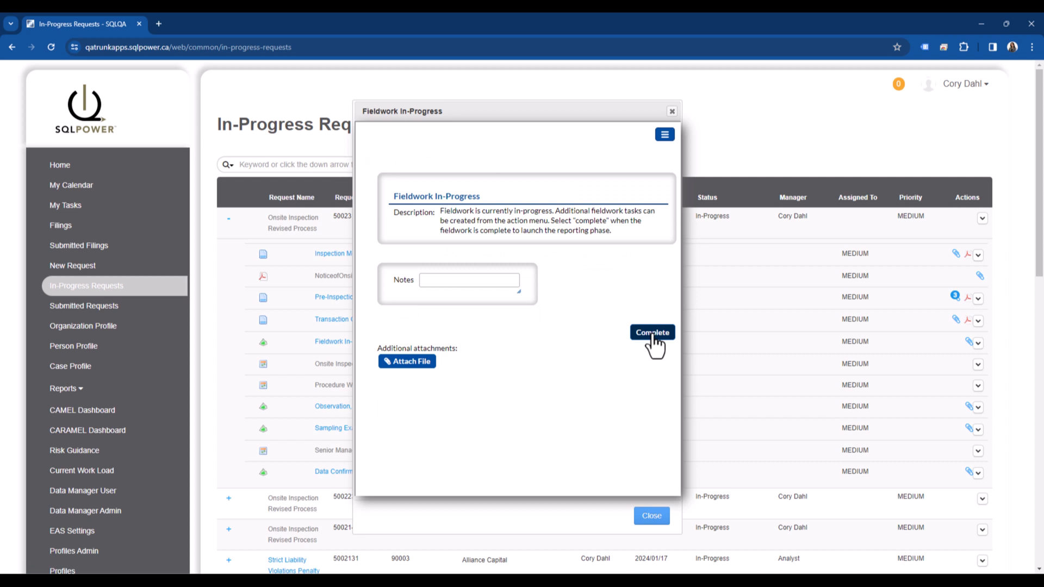
click(653, 339)
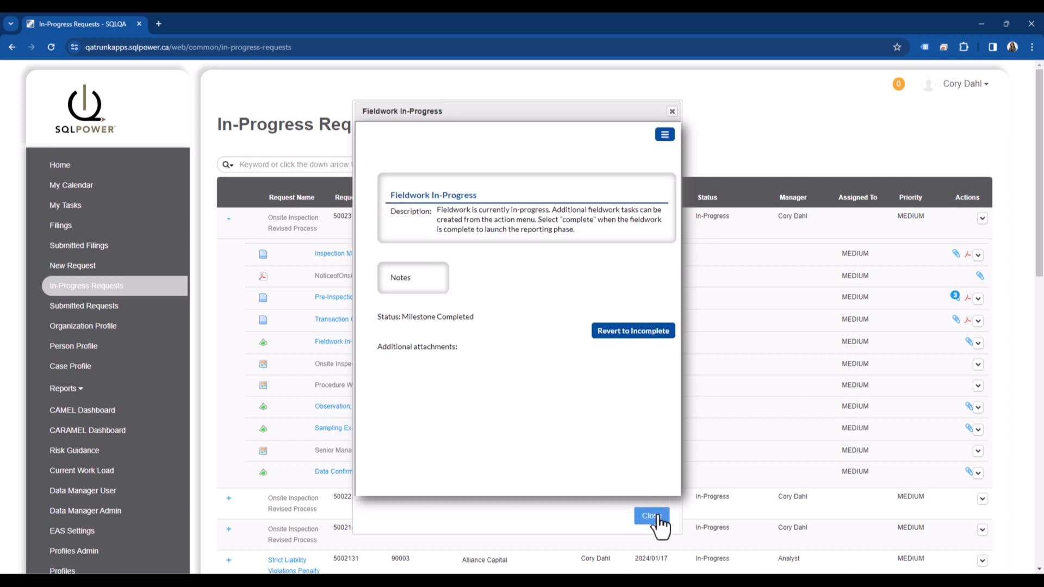
click(654, 517)
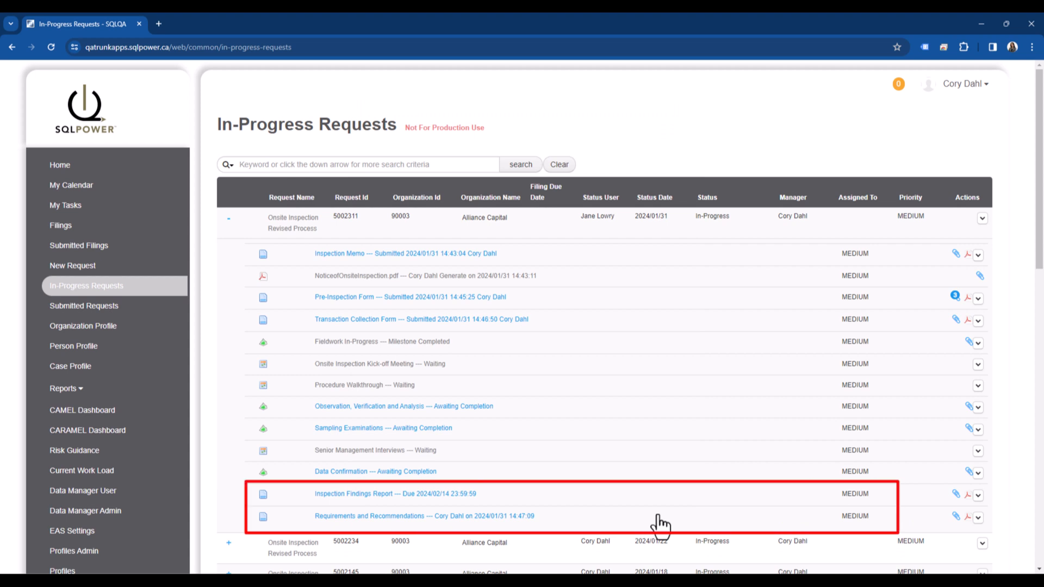
In the Inspection Findings Report, fill in the Executive Summary on confirming Alliance Capital's risk management controls and procedures, and enlarge its text box
click(377, 495)
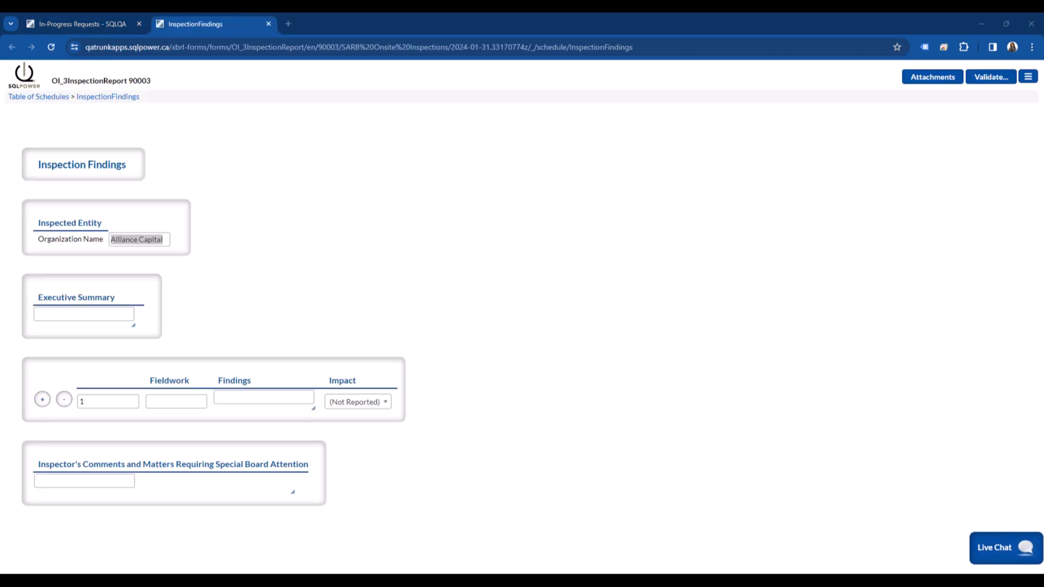
click(87, 316)
text(In relation to the financial results of Alliance Capital, it is found that there was a need to confirm the appropriateness of the organization’s risk management controls and procedures. This report describes the facts and findings uncovered in the process of the investigation related to the onsite inspection conducted. An investigation team was created at the commencement of the investigation and the Inspection Lead role was assigned to Cory Dahl.)
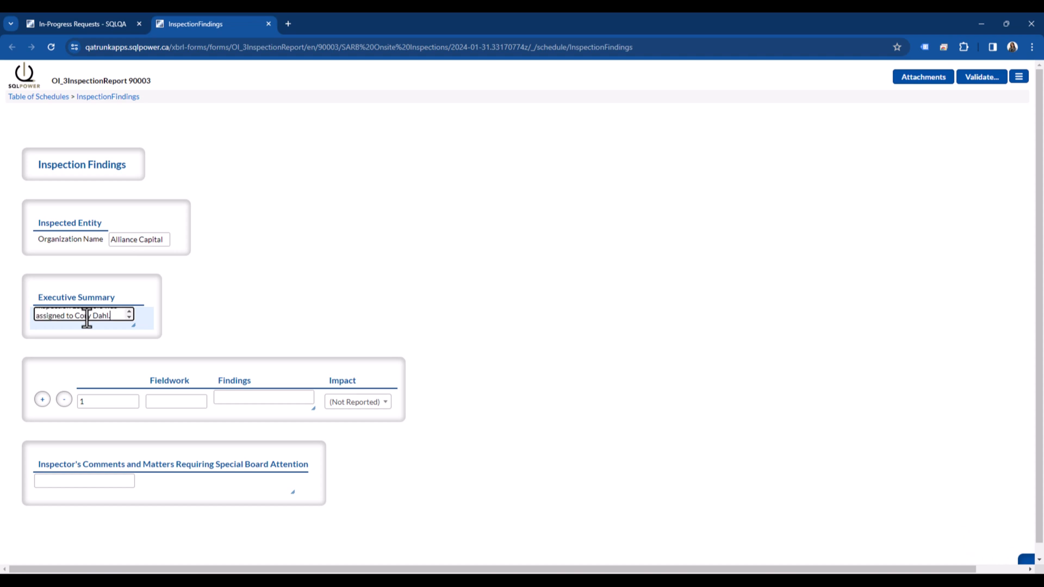
drag(133, 325, 400, 414)
Record finding 1 with the fieldwork "Senior Officer Interviews", a findings paragraph on the in-person interviews conducted at Alliance Capital, and "High impact"
scroll(550, 402, down, 2)
click(185, 389)
key(ctrl+v)
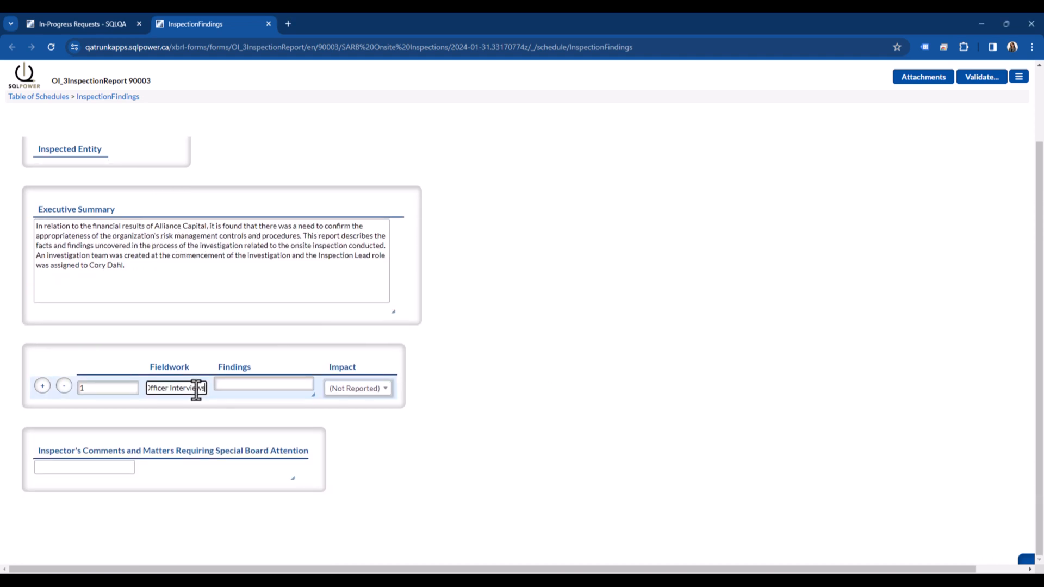
click(261, 385)
key(ctrl+v)
drag(314, 395, 612, 462)
click(653, 423)
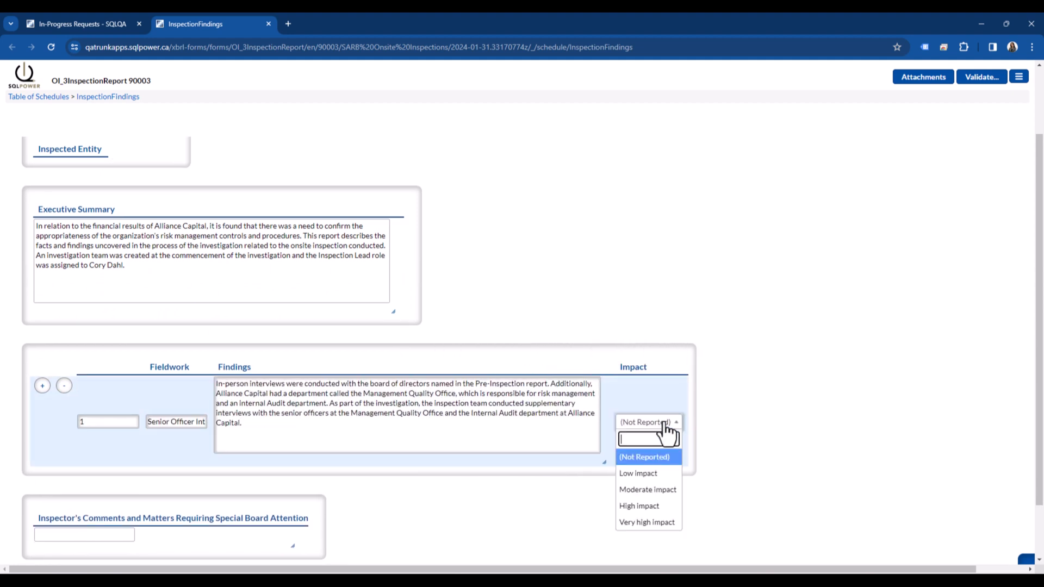
click(645, 504)
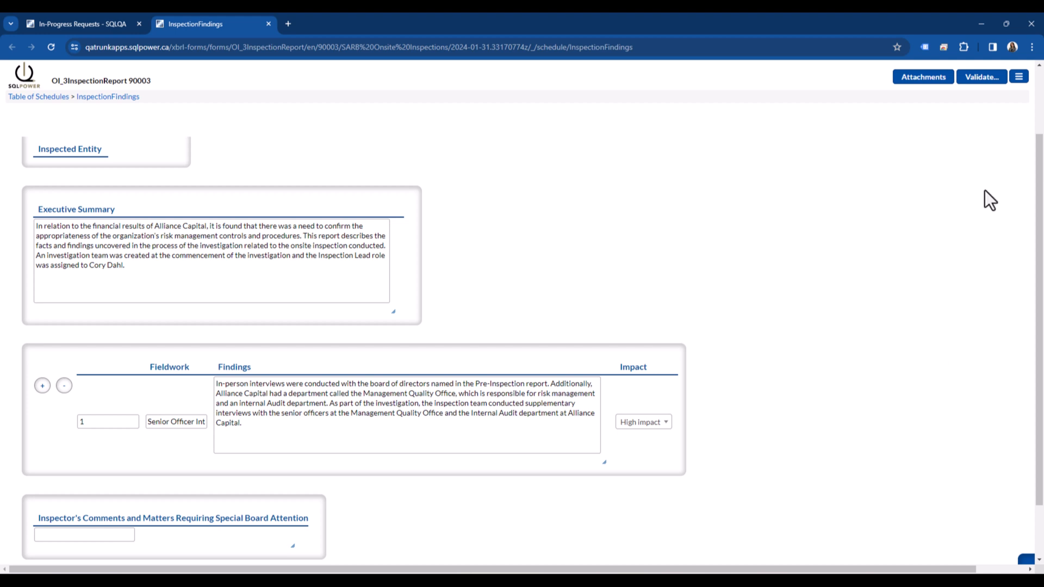
Validate the Inspection Findings Report, submit it without extra comments, and close its submission page
click(981, 79)
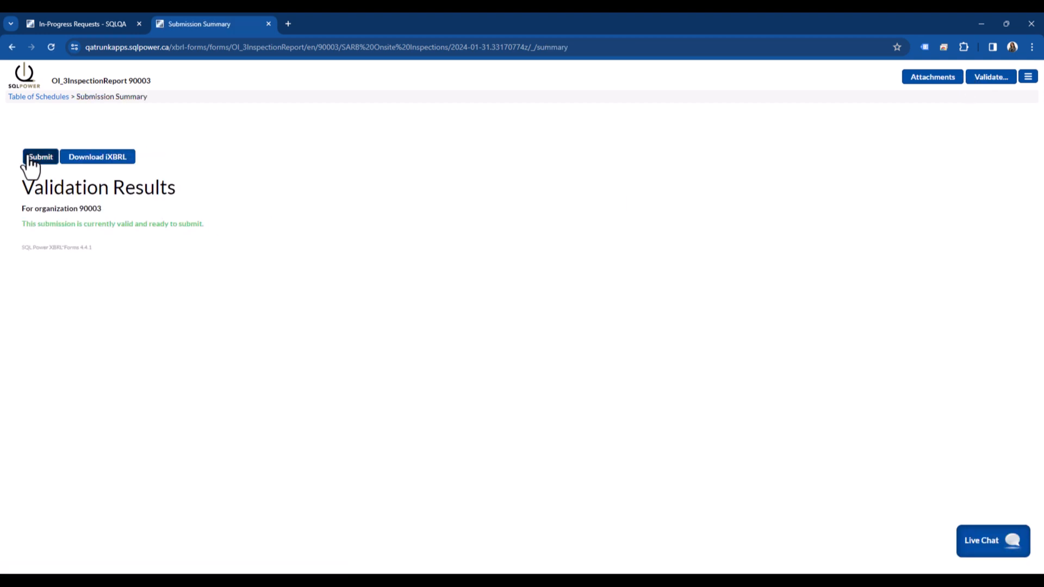
click(34, 159)
click(583, 359)
click(269, 23)
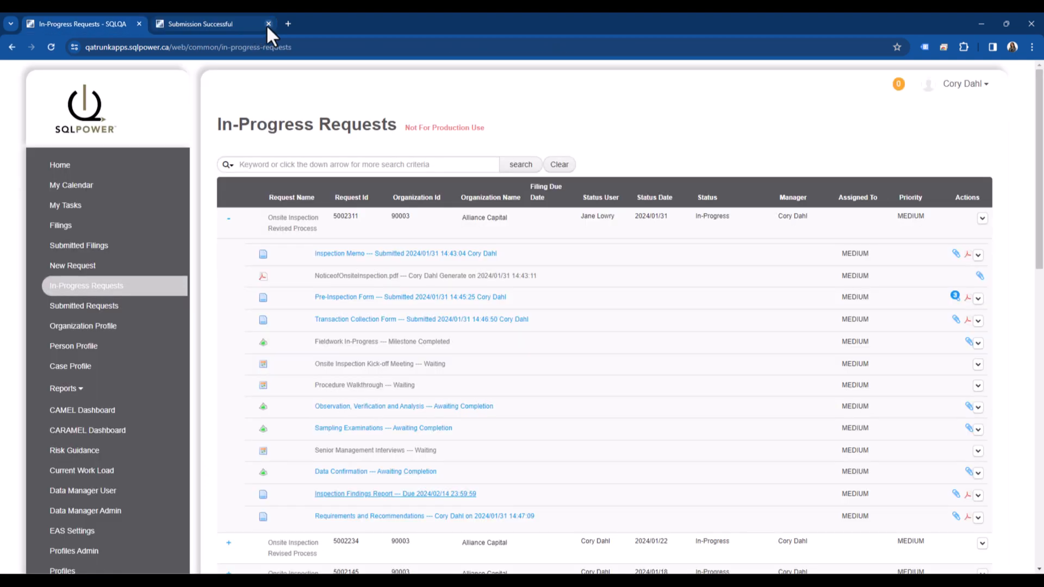
In the Requirements and Recommendations form, add the condition "Alliance Capital must provide quarterly financial statements no later than two weeks after period end."
click(387, 517)
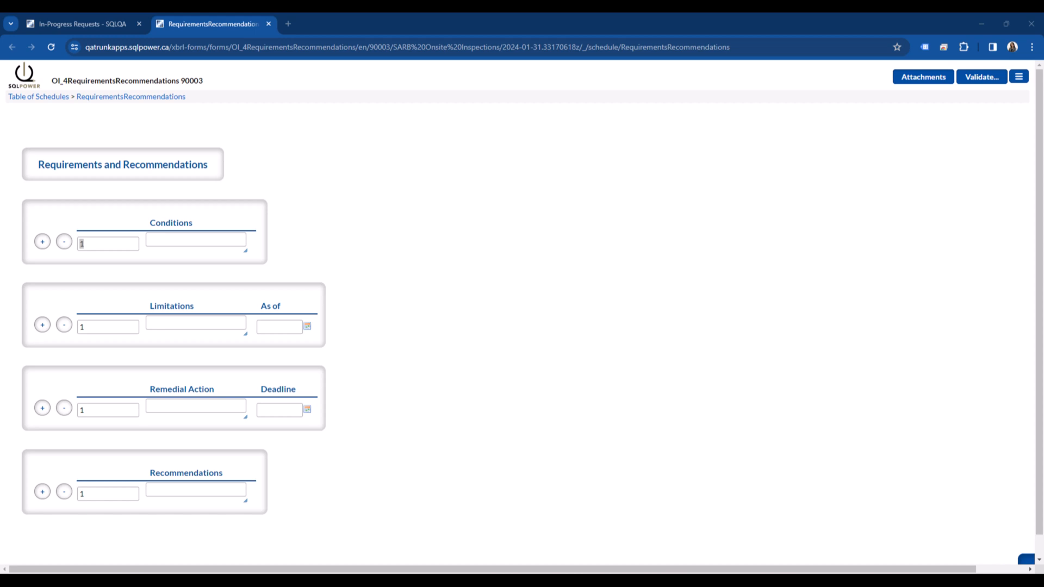
click(180, 239)
key(ctrl+v)
drag(245, 251, 514, 285)
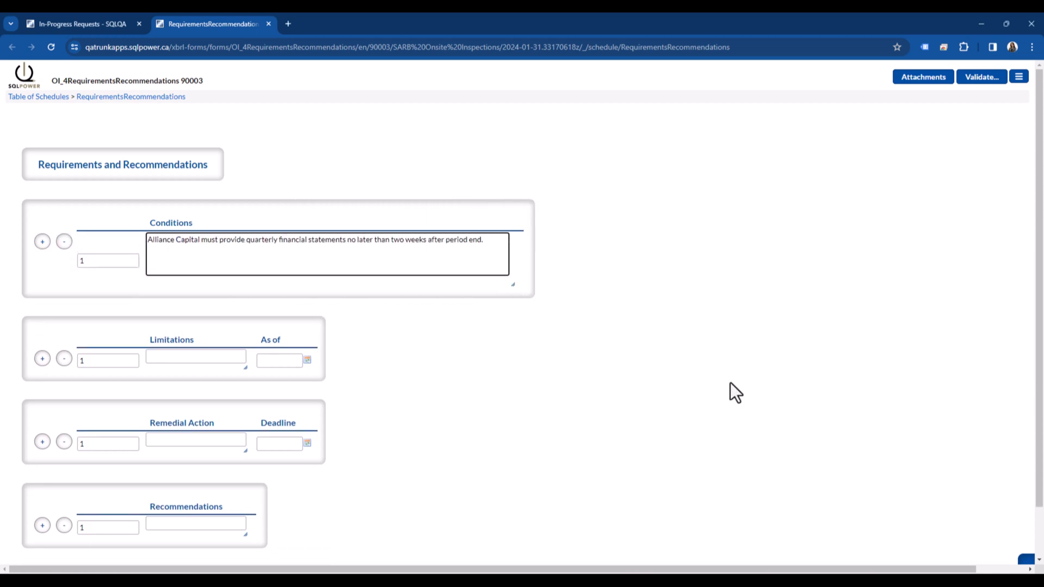
Add a limitation of no more than USD $50,000 on nonwork-related expenses including flights and entertainment, as of 2024-02-23
key(alt+Tab)
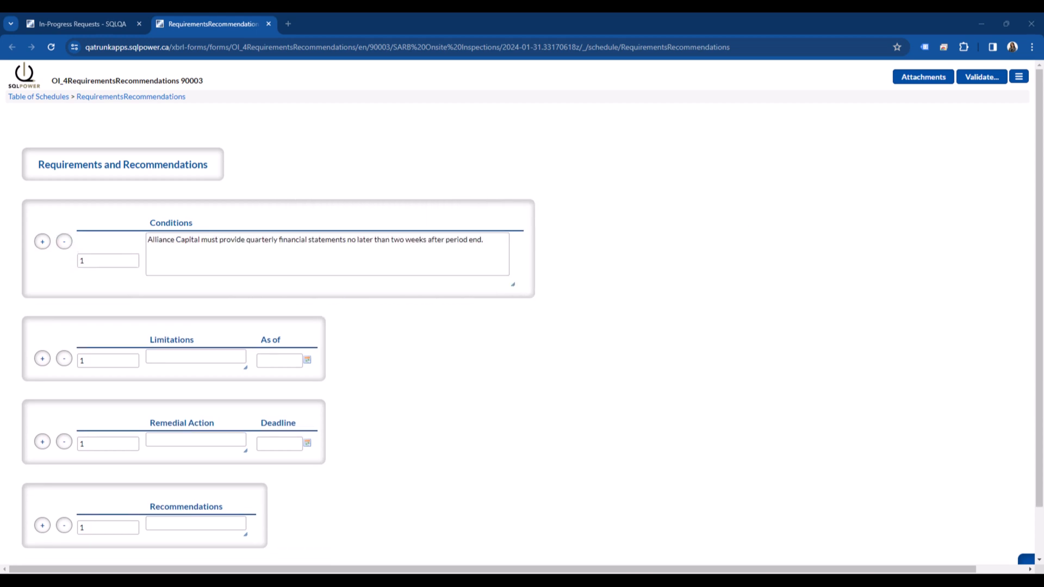
click(196, 354)
key(ctrl+v)
drag(244, 361, 575, 403)
click(639, 377)
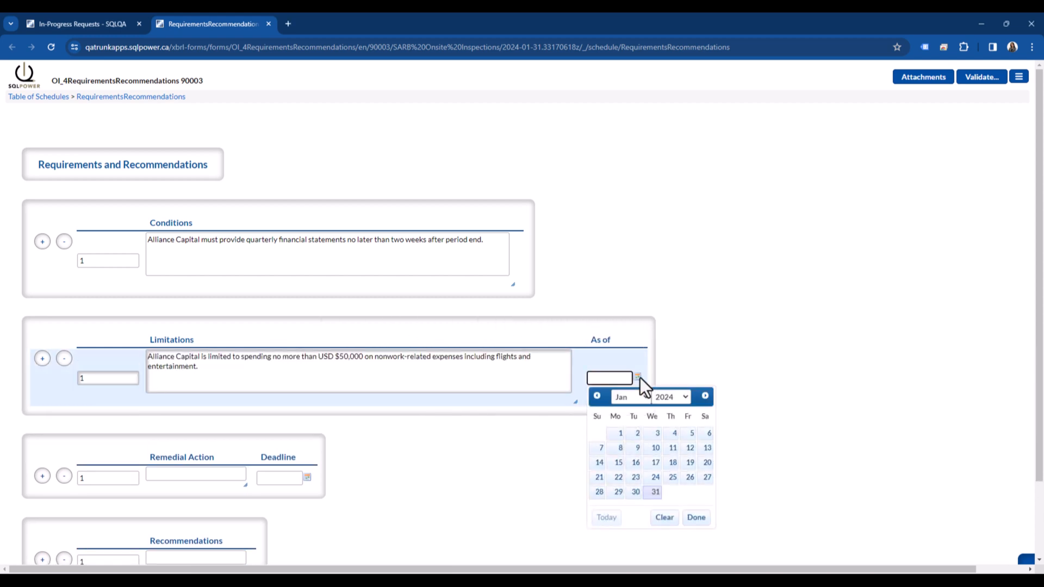
click(705, 396)
click(690, 477)
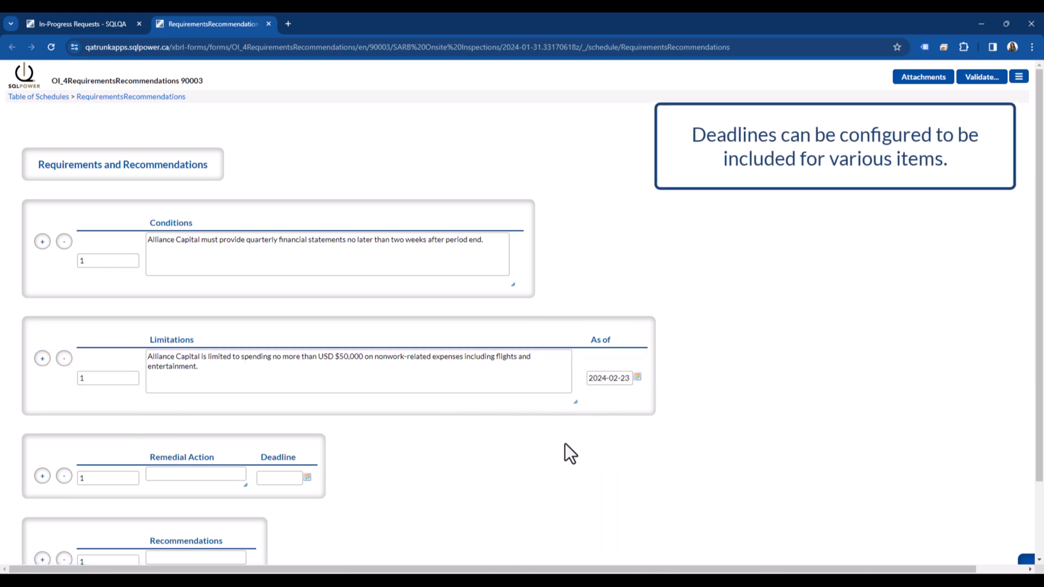
Add the remedial action imposing a $200,000 USD administrative penalty under 10(1) of regulations for large exposure breaches, with the deadline 2024-02-29
scroll(571, 444, down, 2)
click(172, 383)
text(Pursuant to 10(1) of regulations, an administrative penalty of $200,000 USD is imposed on Alliance Capital in respect to the breaches of the large exposure requirements by exceeding its limits in the consecutive quarterly reporting periods.)
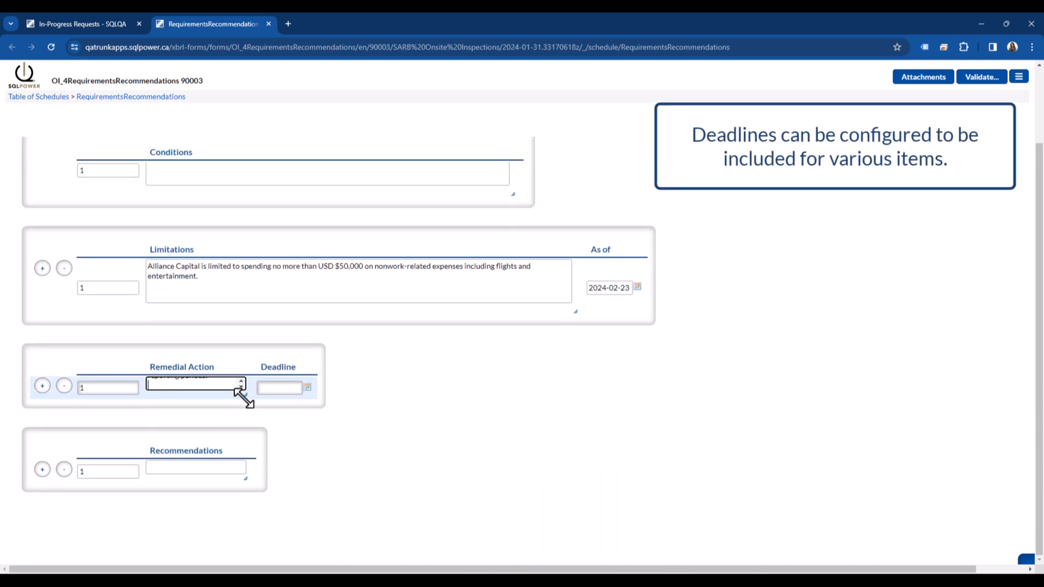
drag(244, 395, 511, 437)
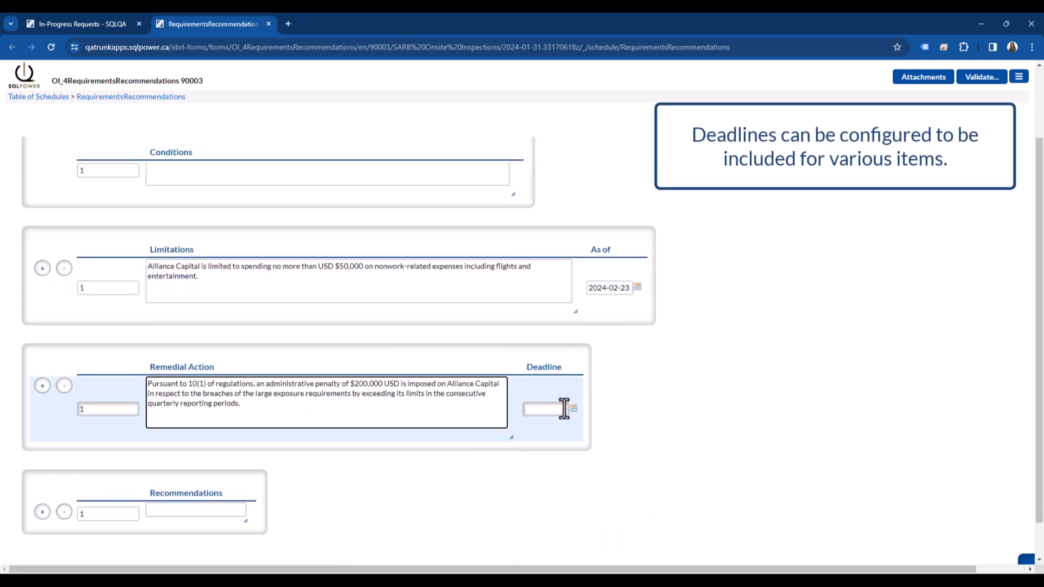
click(573, 408)
click(641, 428)
click(611, 523)
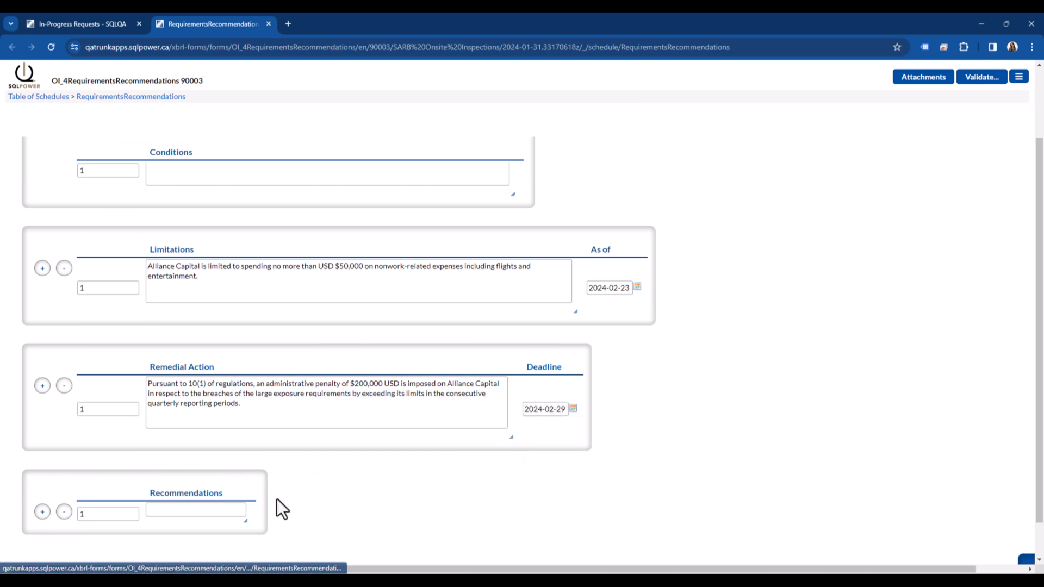
Add a recommendation to increase authority, hire more personnel, and secure independence at Alliance Capital's internal audit department, and enlarge its text box
click(176, 510)
key(ctrl+v)
drag(241, 514, 576, 565)
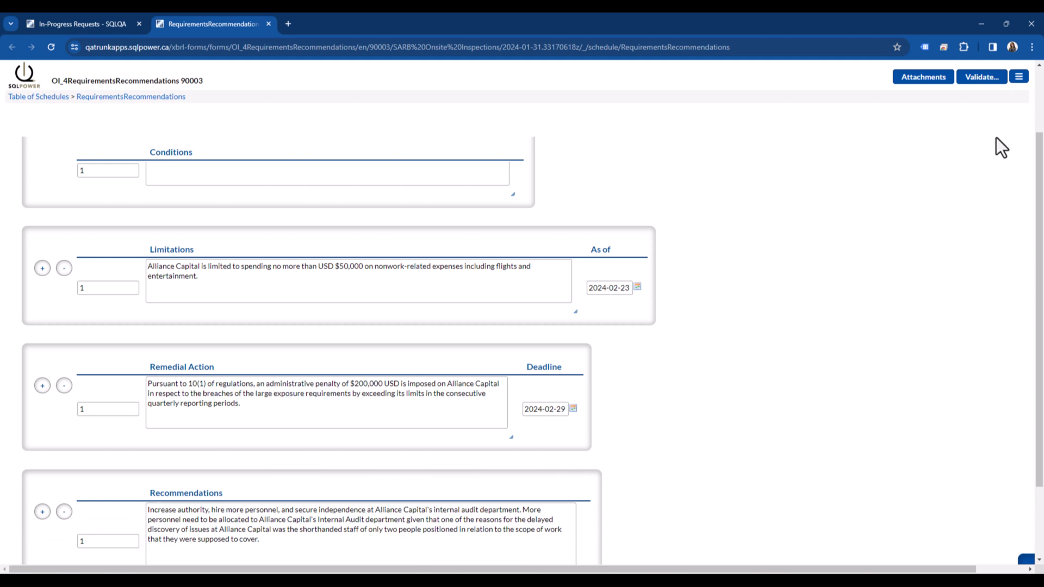
Validate the Requirements and Recommendations form, submit it without extra comments, and close its submission page
click(974, 79)
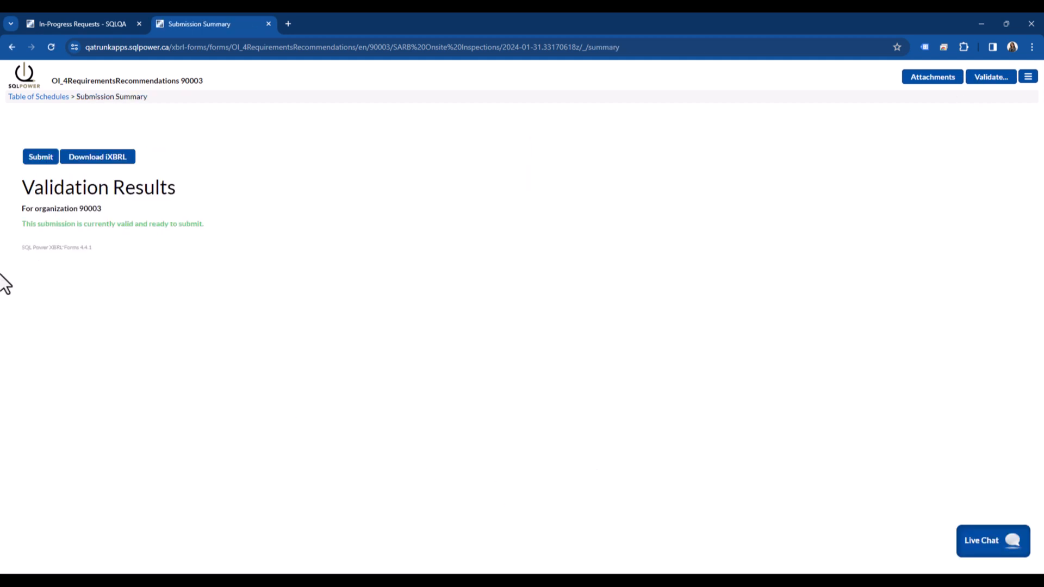
click(38, 159)
click(574, 355)
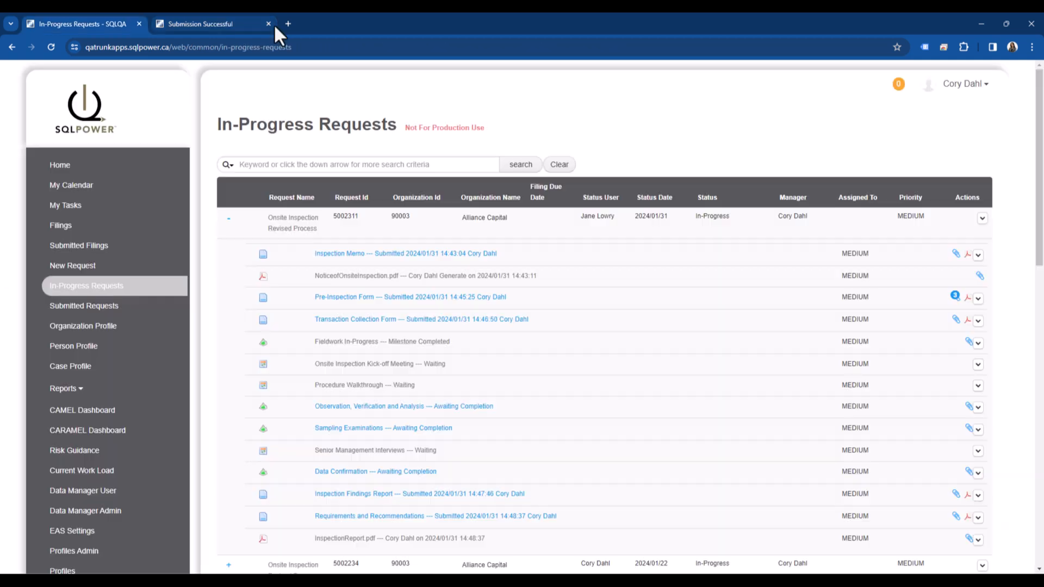
click(269, 24)
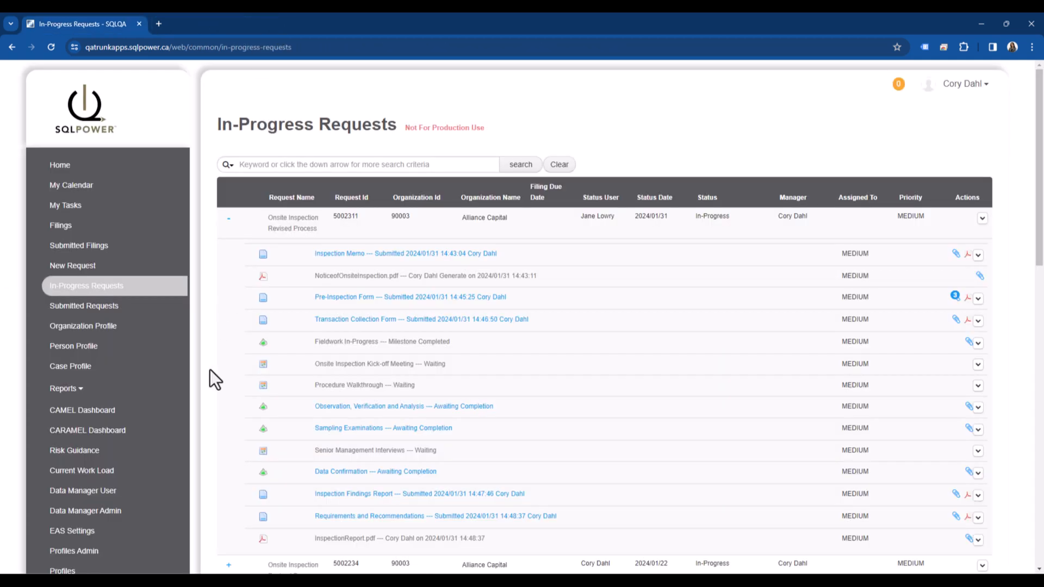
Generate the InspectionReport.pdf for the Alliance Capital onsite inspection, review it through to the Attachments section, and close the report and its download window
click(374, 549)
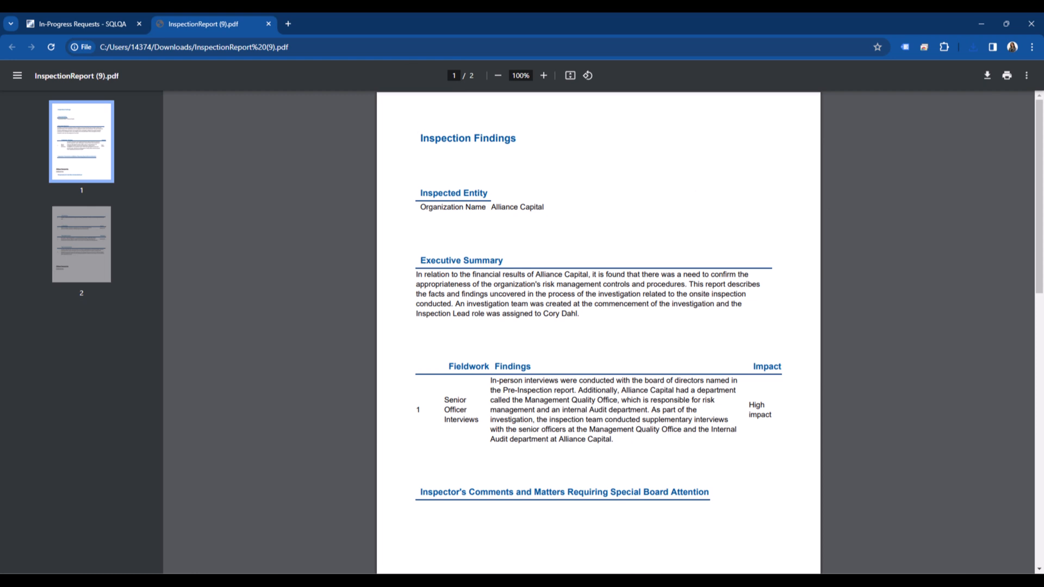
drag(1039, 130, 1013, 429)
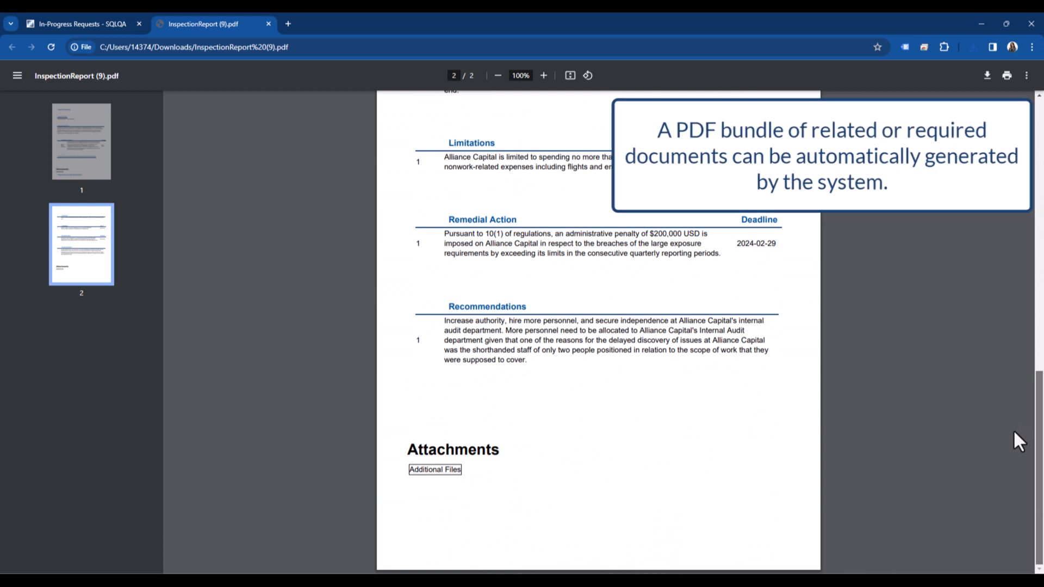
click(269, 23)
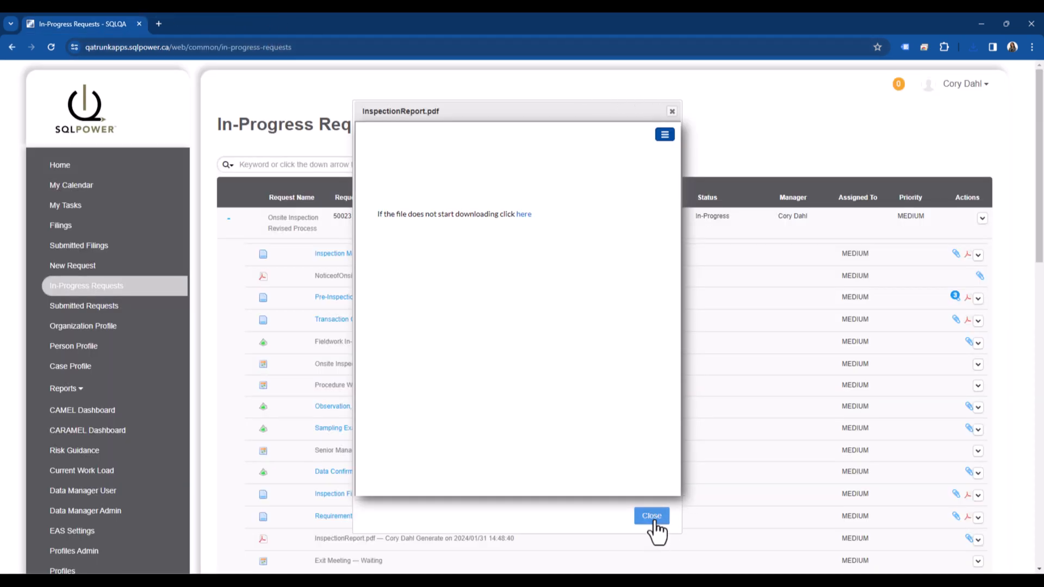
click(652, 517)
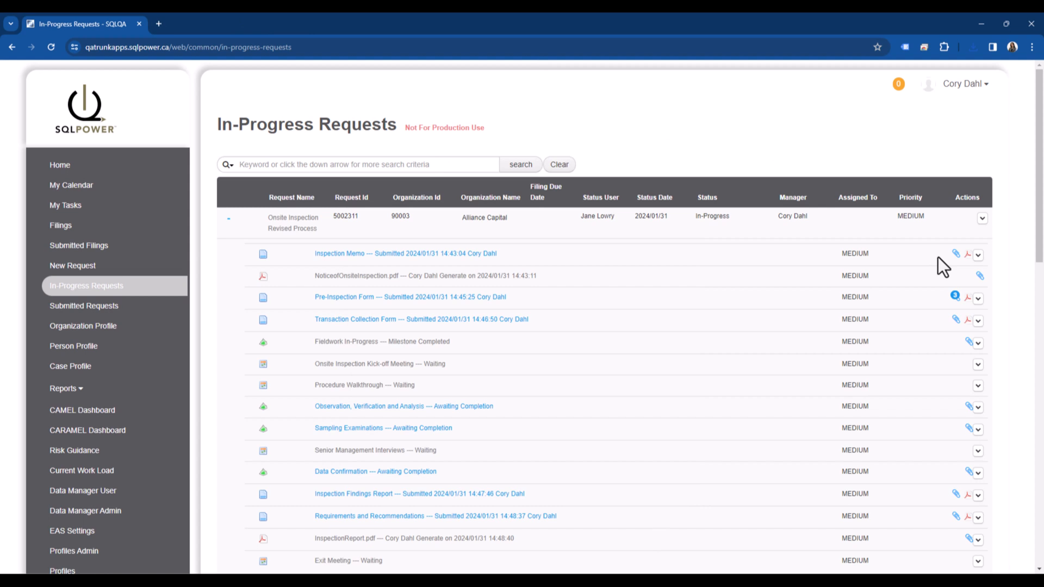
Add a payment sub-task titled "Penalty to Alliance Capital" to the Alliance Capital onsite inspection request and save it
click(982, 218)
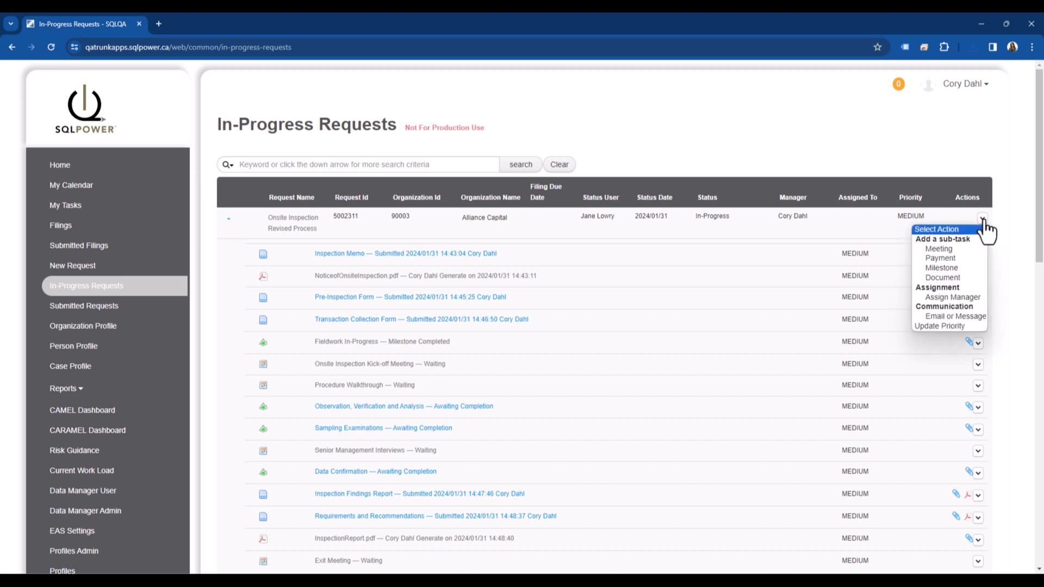
click(981, 259)
click(448, 178)
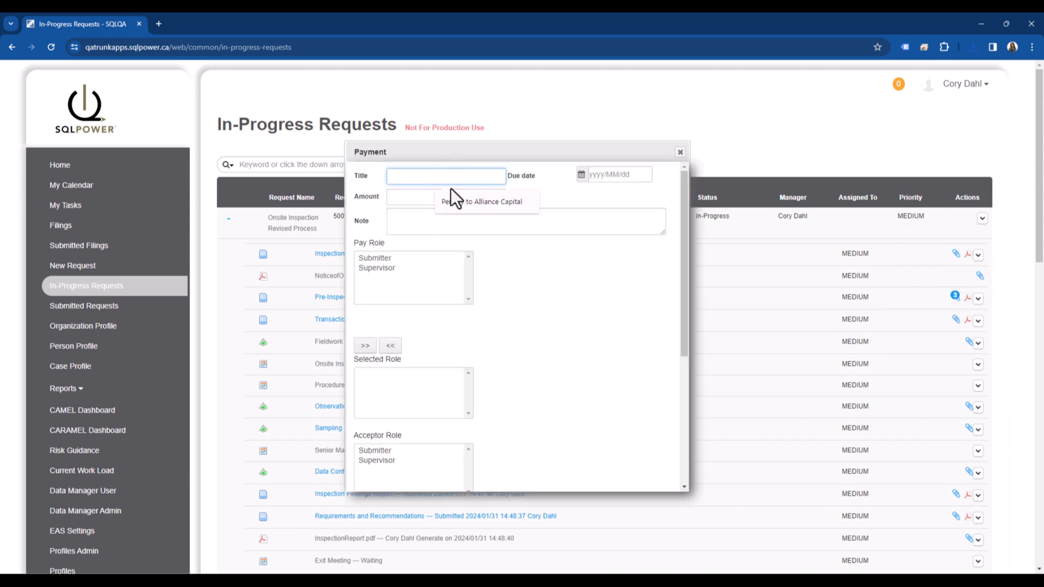
click(435, 200)
scroll(536, 362, down, 5)
click(367, 469)
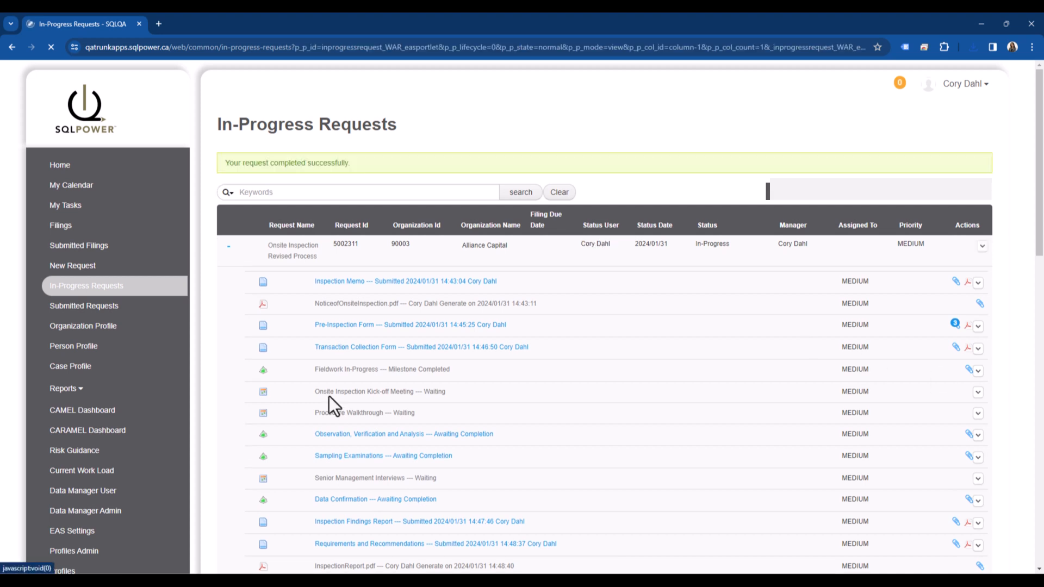
Schedule the Exit Meeting by setting its start and end, adding the four available users as participants, and saving it
scroll(465, 414, down, 4)
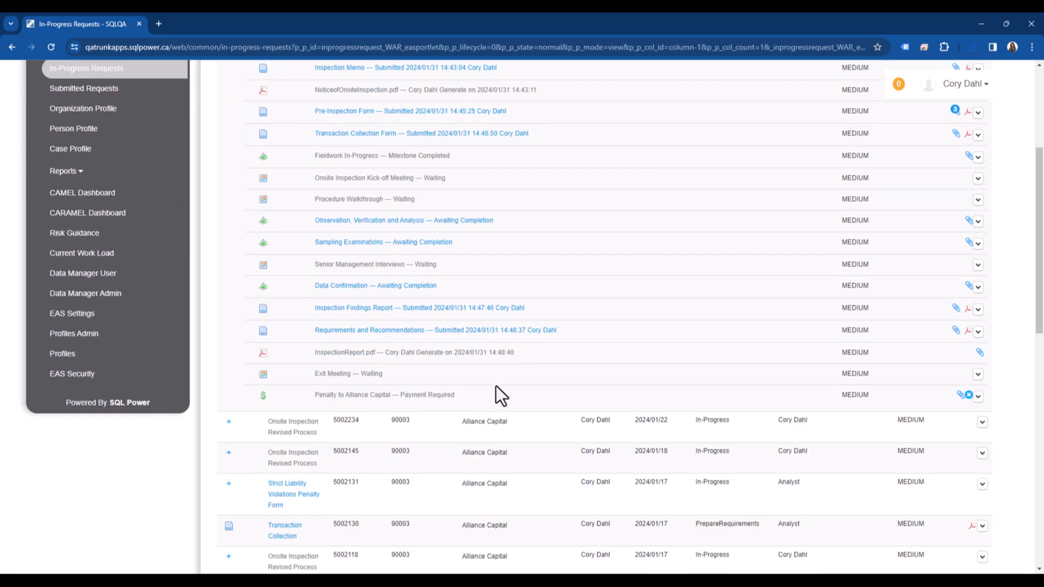
click(332, 375)
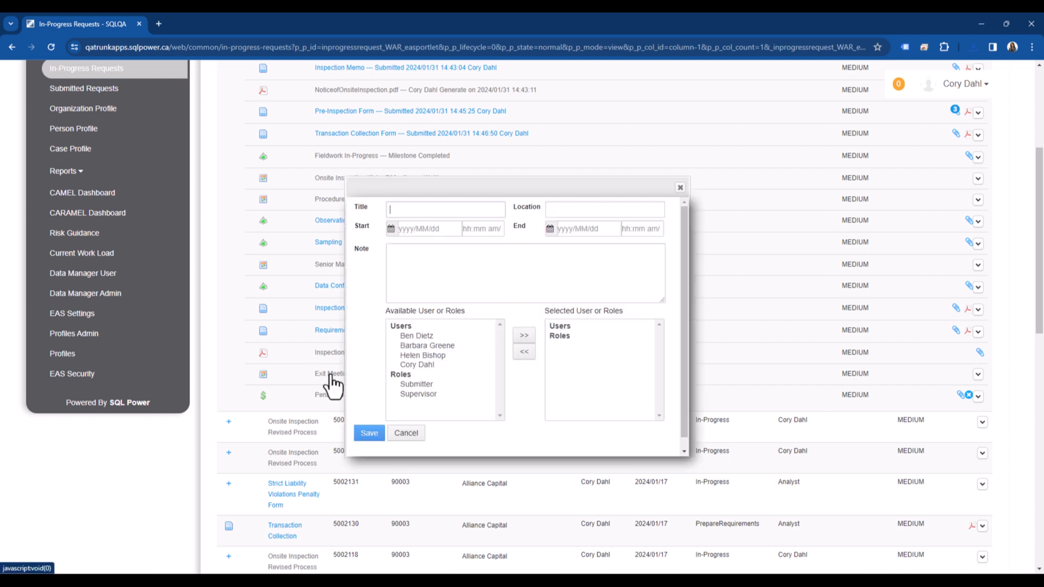
click(402, 228)
click(550, 249)
click(495, 335)
click(480, 229)
scroll(496, 292, down, 2)
click(488, 343)
drag(416, 336, 424, 364)
click(524, 335)
click(369, 432)
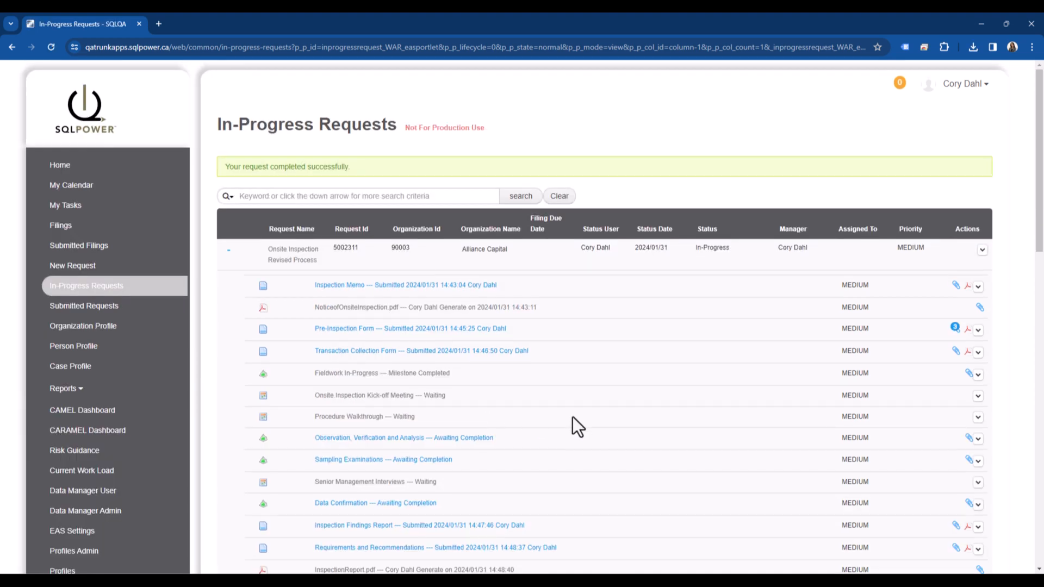
Mark the Inspection Complete milestone as complete without notes or attachments, and close its window
scroll(573, 422, down, 1)
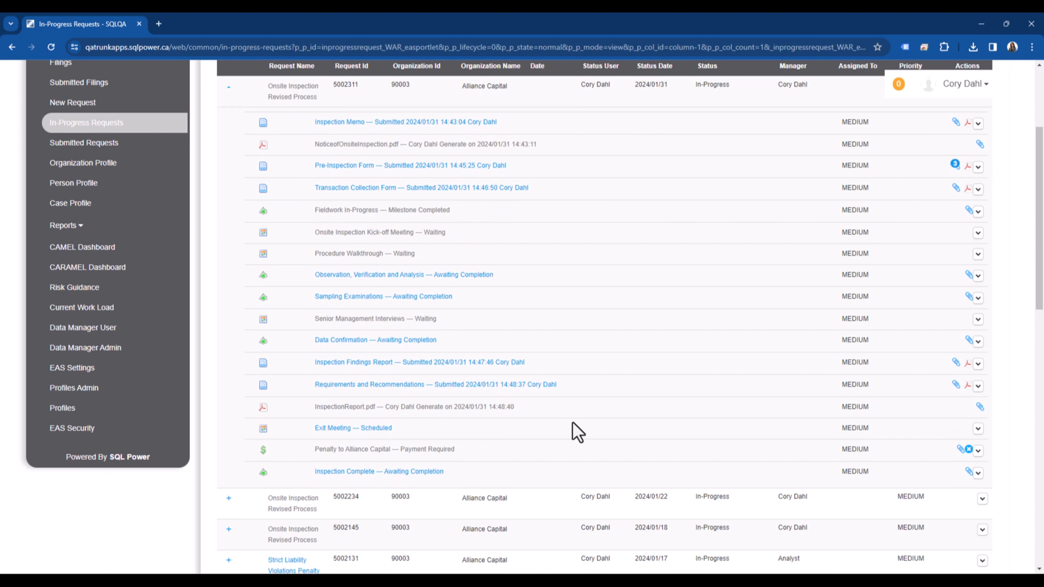
click(354, 472)
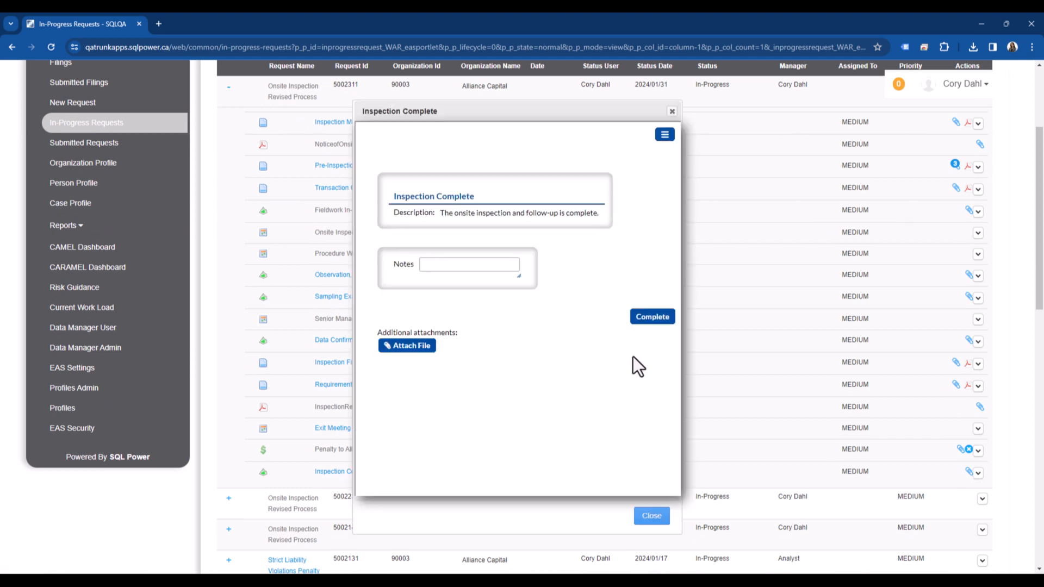
click(655, 321)
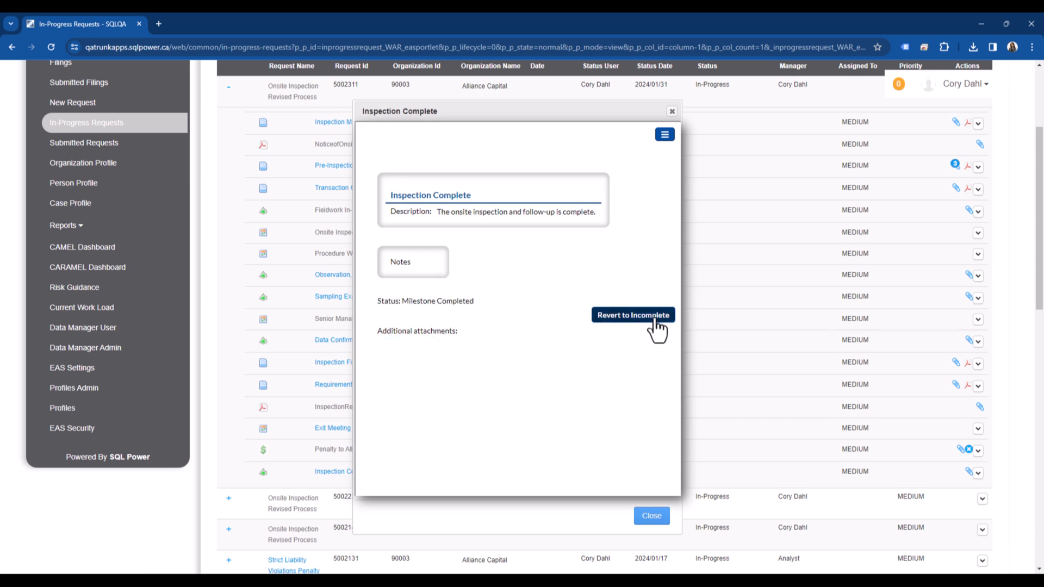
click(661, 519)
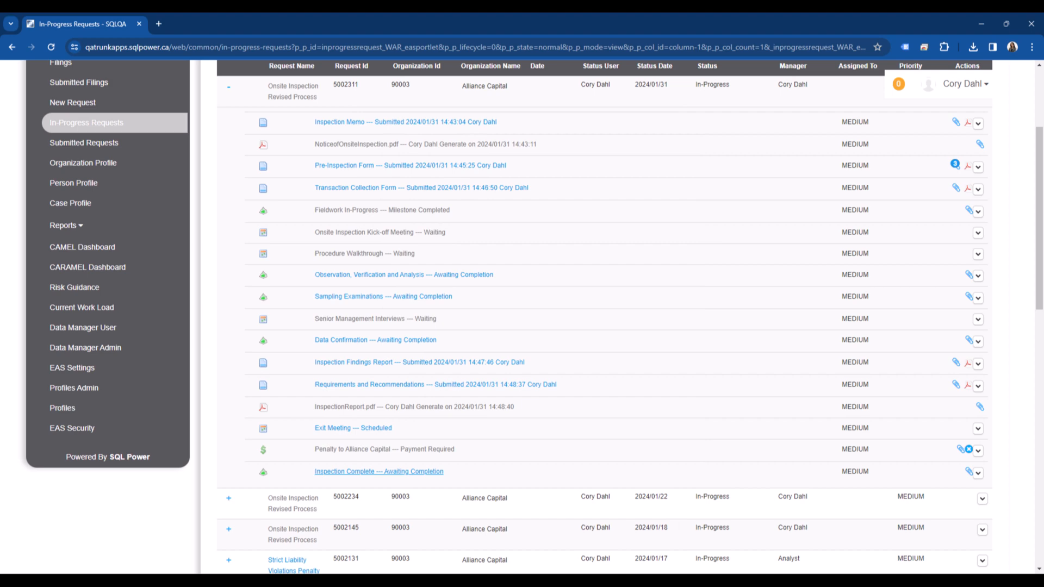